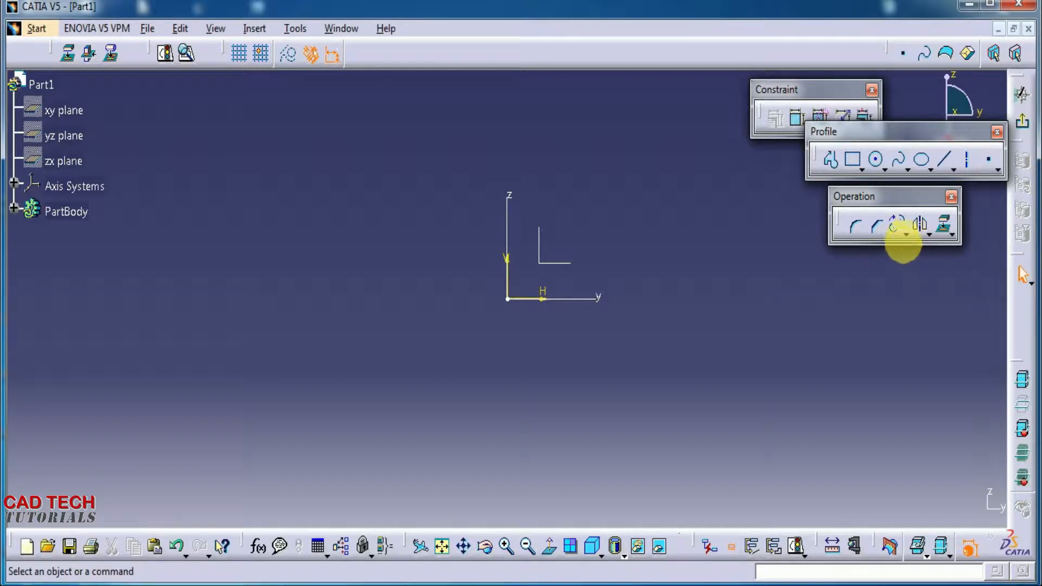
- Detach the Relimitations tool set from the sketch operations and leave it floating in the workspace
click(906, 239)
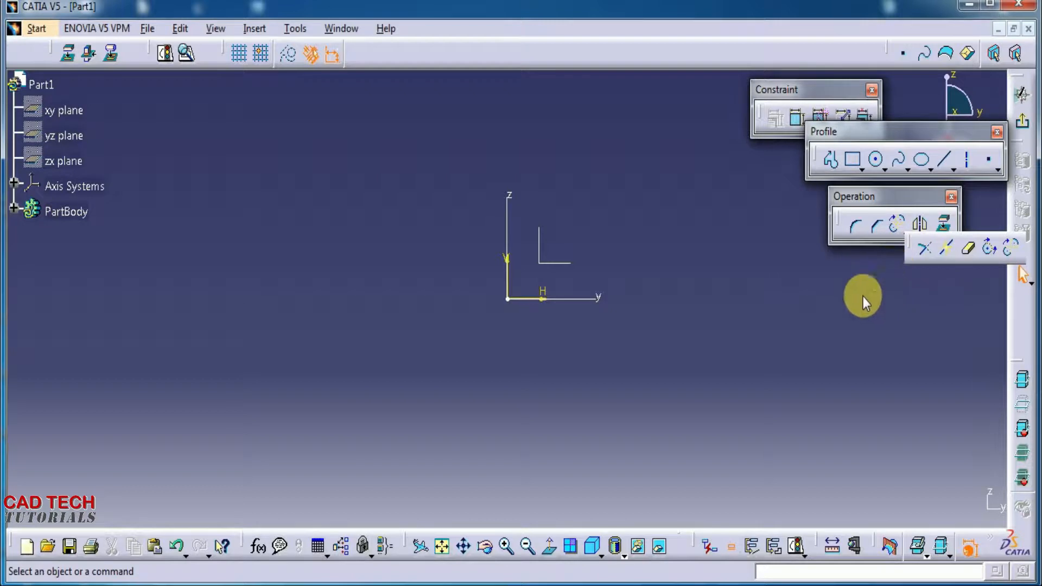
drag(855, 301, 856, 301)
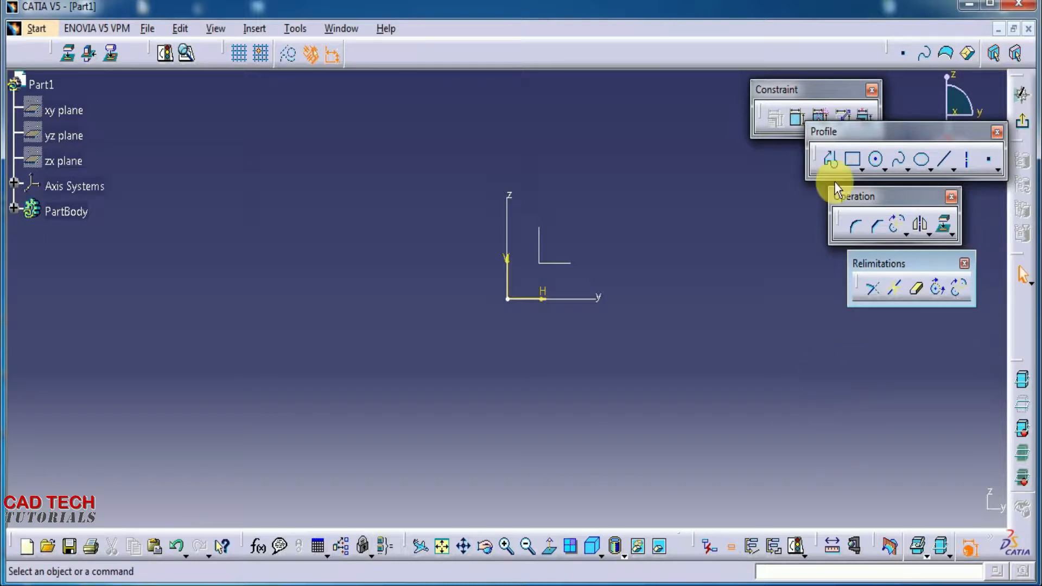
- Sketch an upright rectangle to the left of the sketch origin, extending above and below the horizontal axis
click(852, 164)
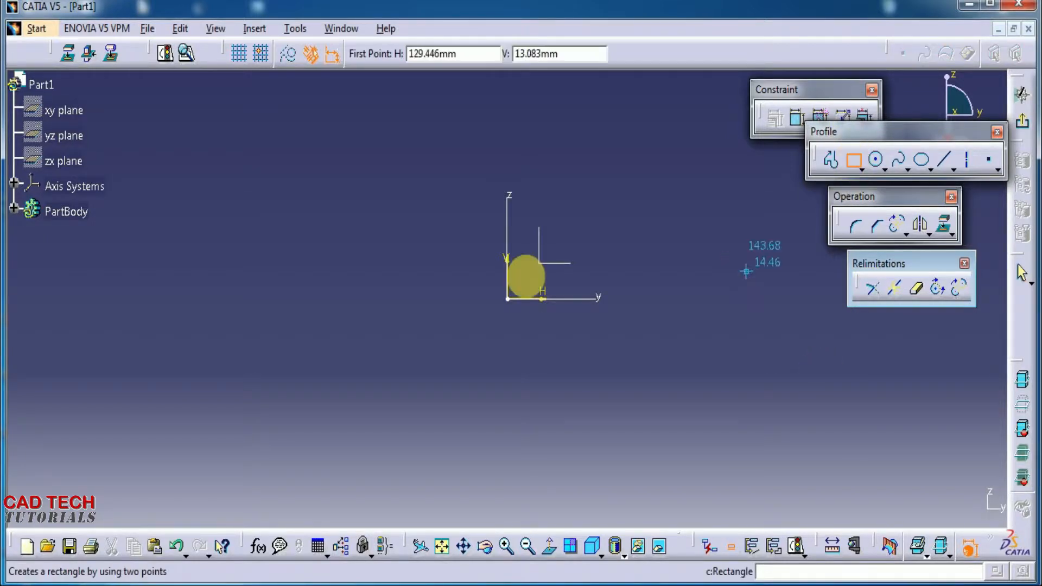
click(264, 166)
click(380, 329)
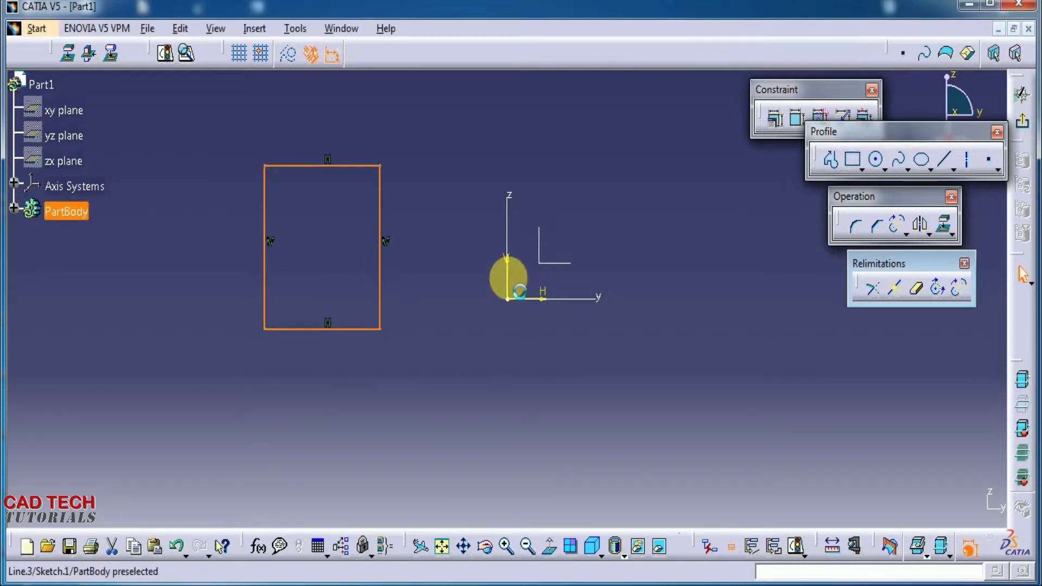
- Sketch an open profile starting left of the rectangle, stepping up inside it and ending in a tangent arc beyond its right side
click(830, 159)
click(143, 292)
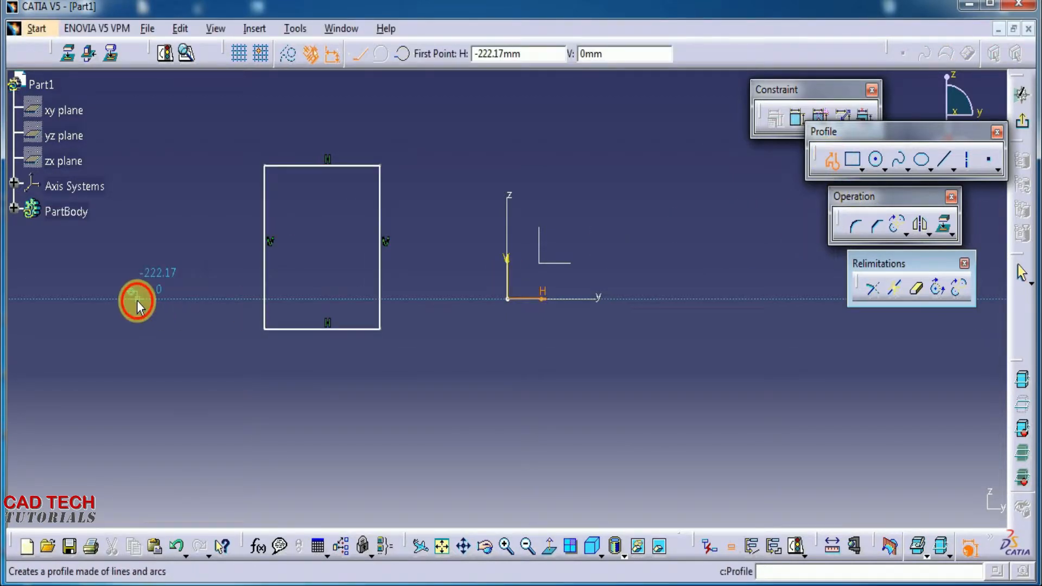
click(312, 294)
click(313, 219)
click(429, 215)
drag(440, 312, 440, 324)
click(435, 329)
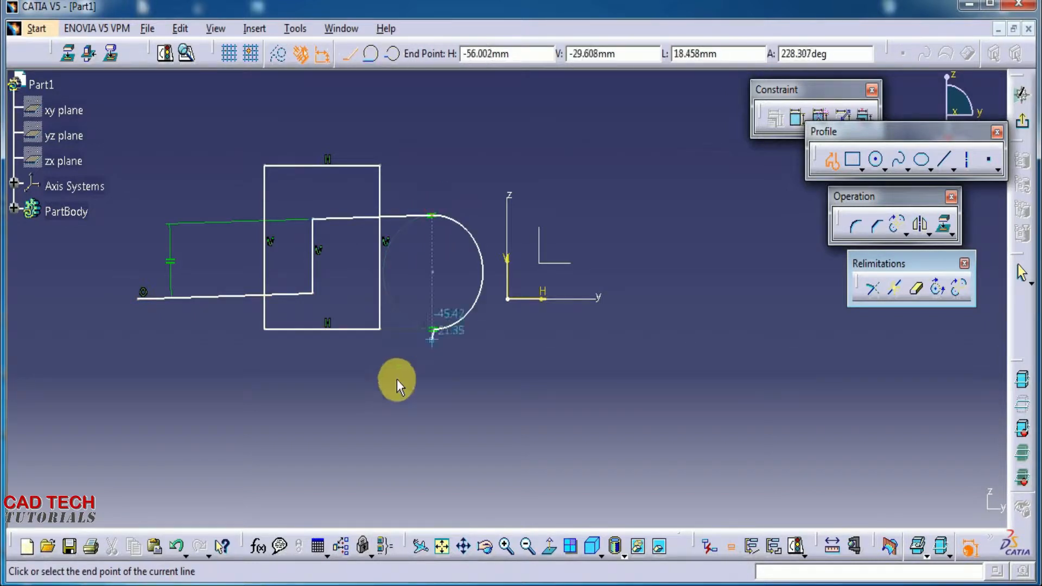
- Continue the profile from the arc's lower end with six straight segments zigzagging across the rectangle, and end it below the arc
click(383, 402)
click(252, 410)
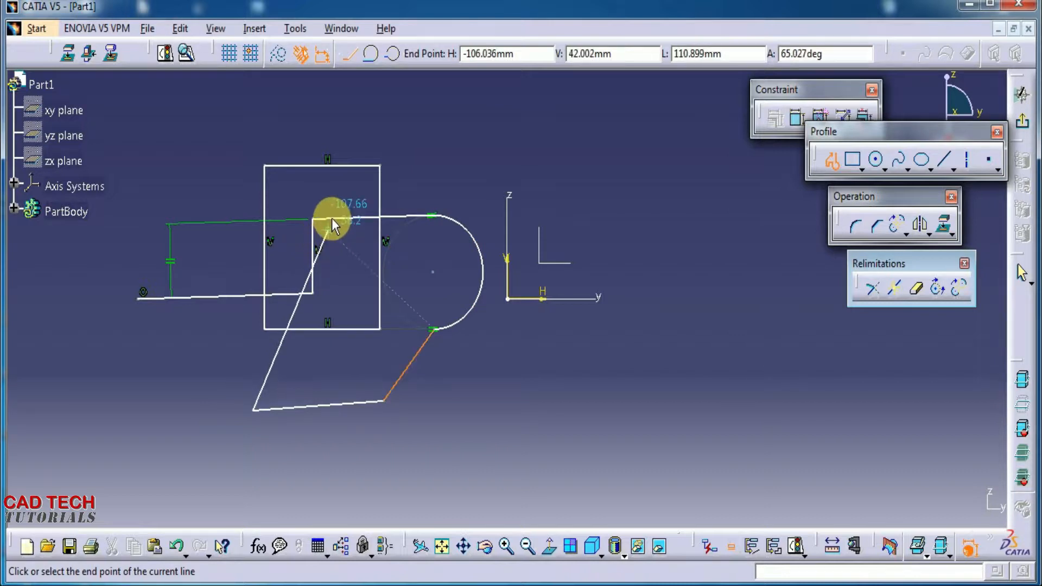
click(337, 199)
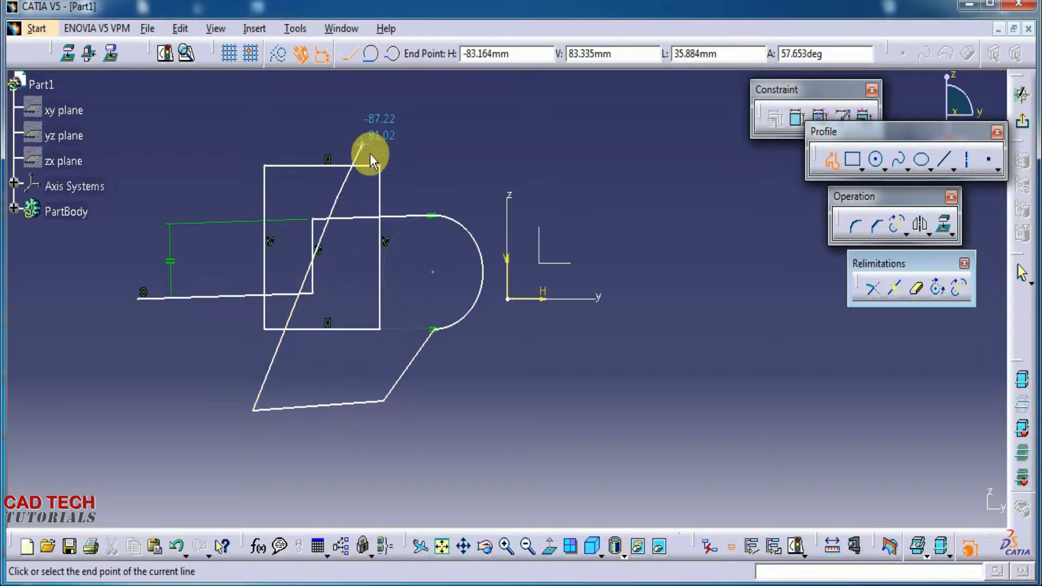
click(422, 162)
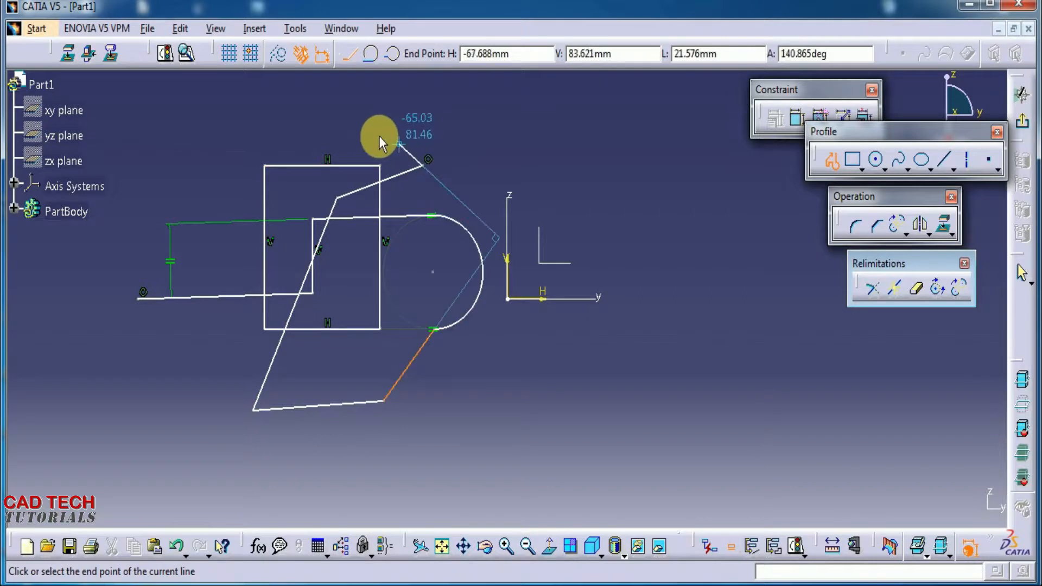
click(317, 128)
click(491, 377)
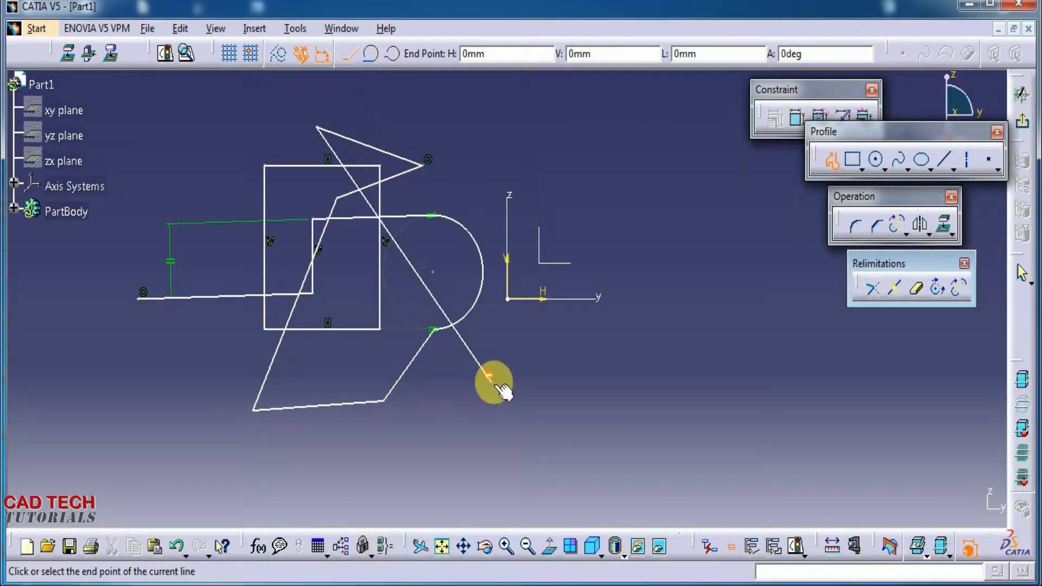
double_click(494, 382)
click(583, 384)
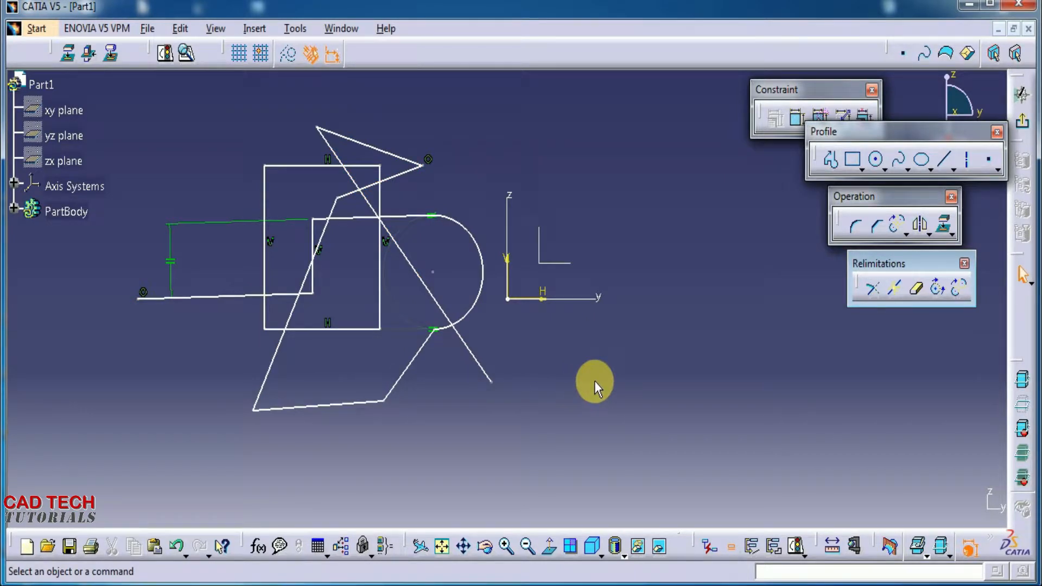
- Try Trim All Elements on the profile's first line and the rectangle's left side, and undo the trim
click(873, 289)
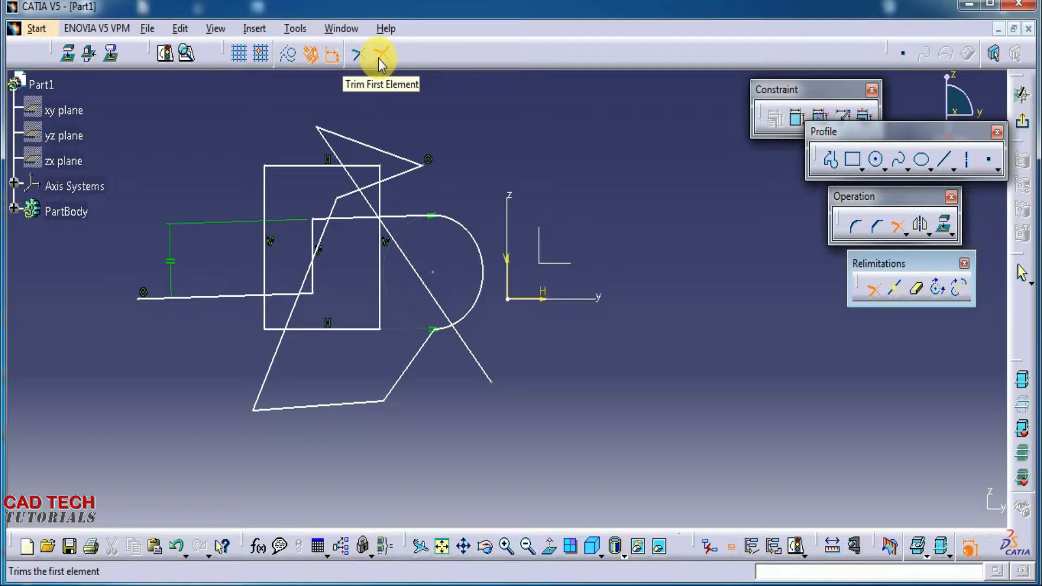
click(379, 57)
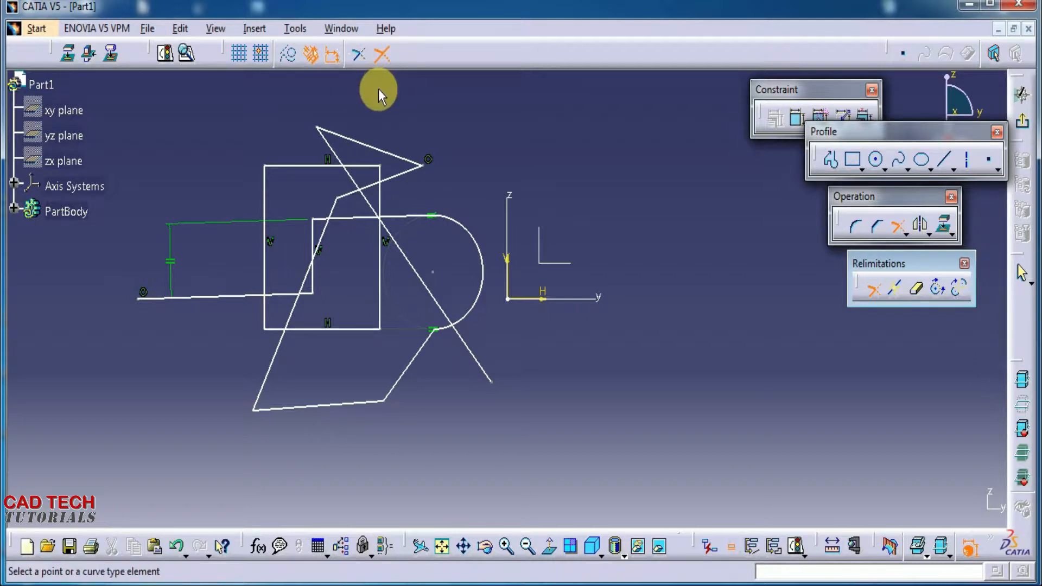
click(360, 56)
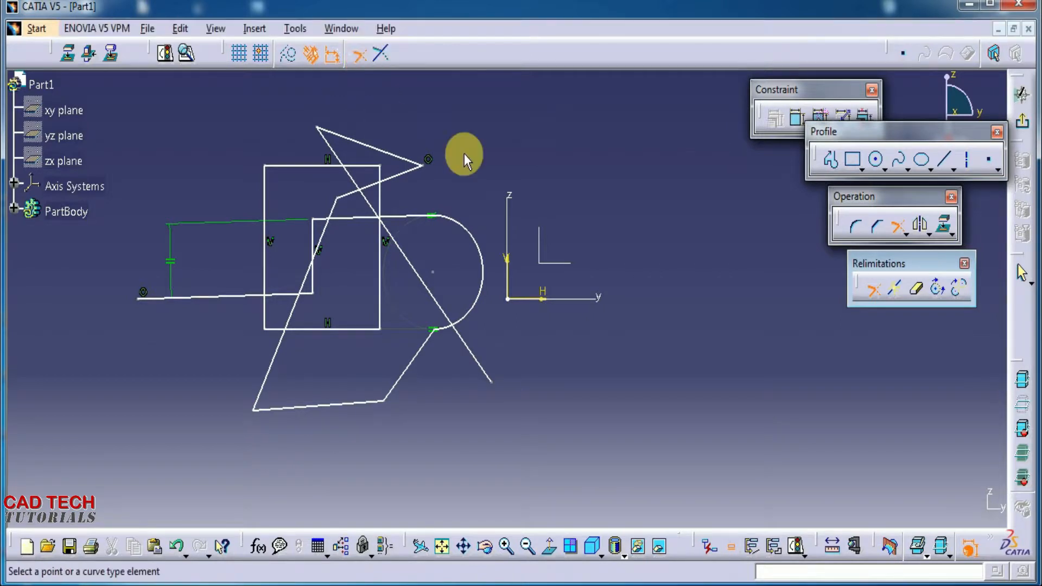
click(219, 298)
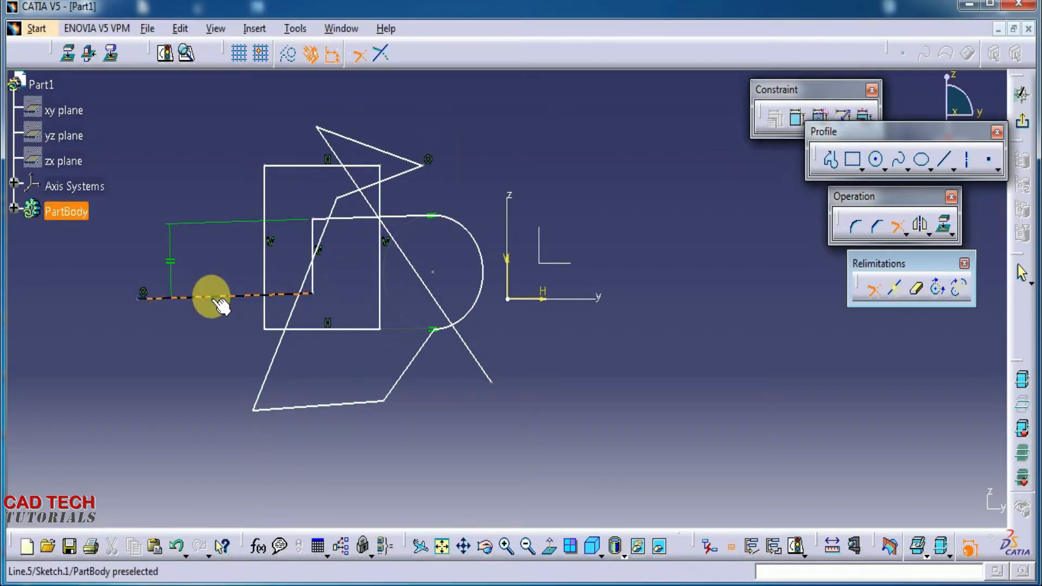
click(264, 269)
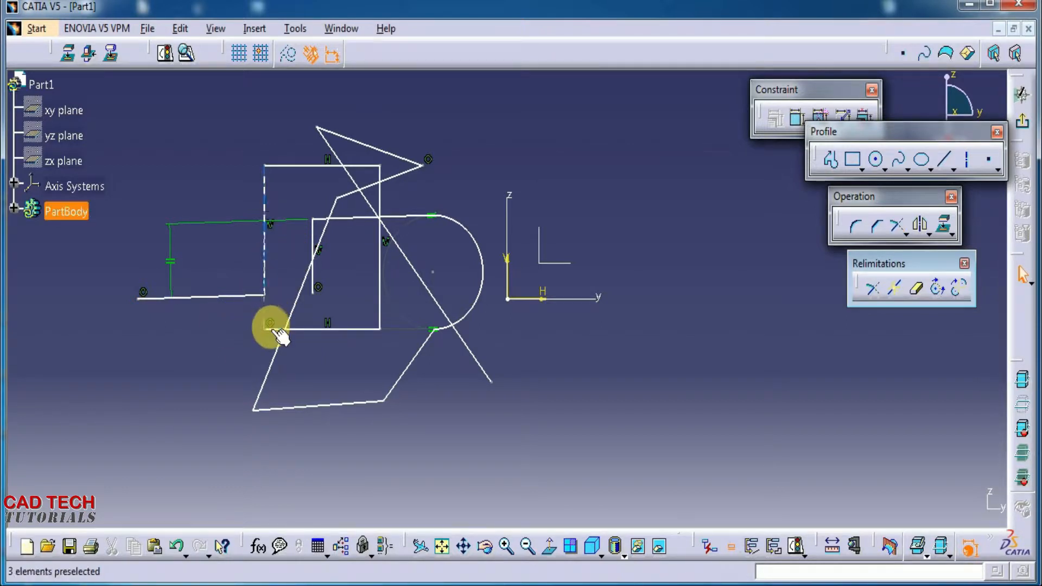
key(ctrl+z)
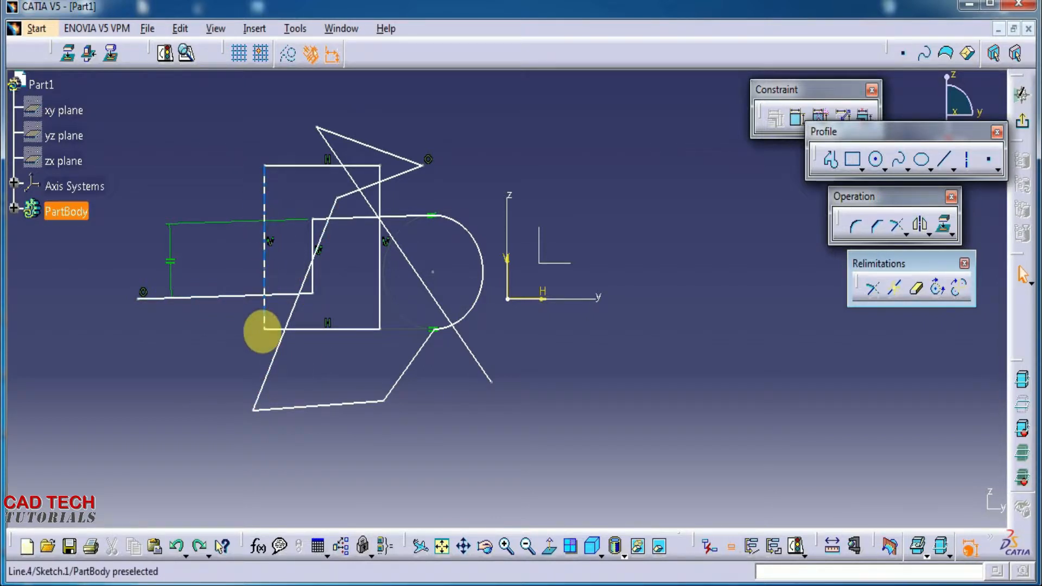
- Trim the profile's first line against the rectangle's left side again, keeping the line's outer part and the side's upper part
click(877, 288)
click(241, 295)
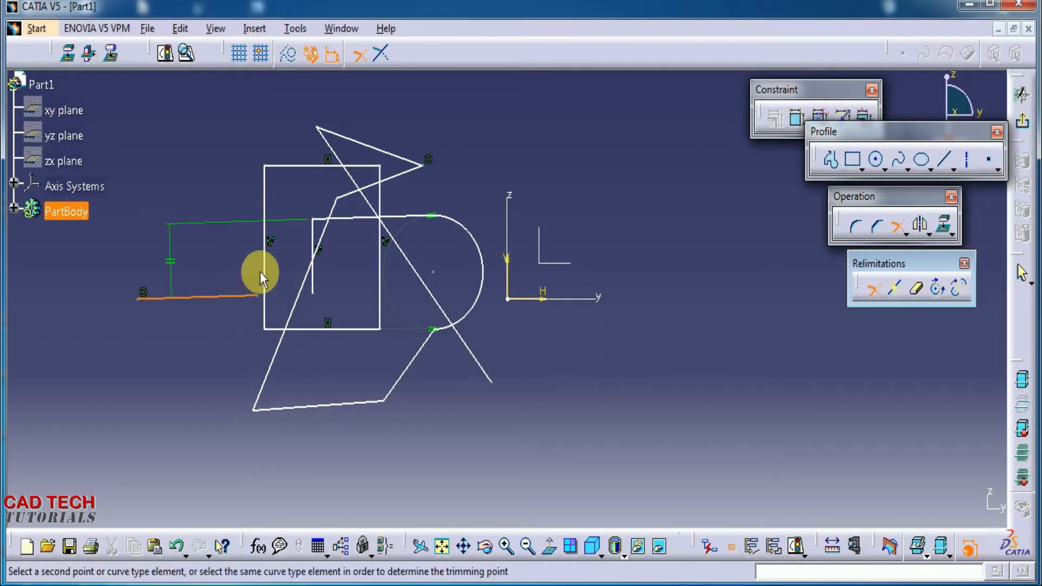
click(264, 268)
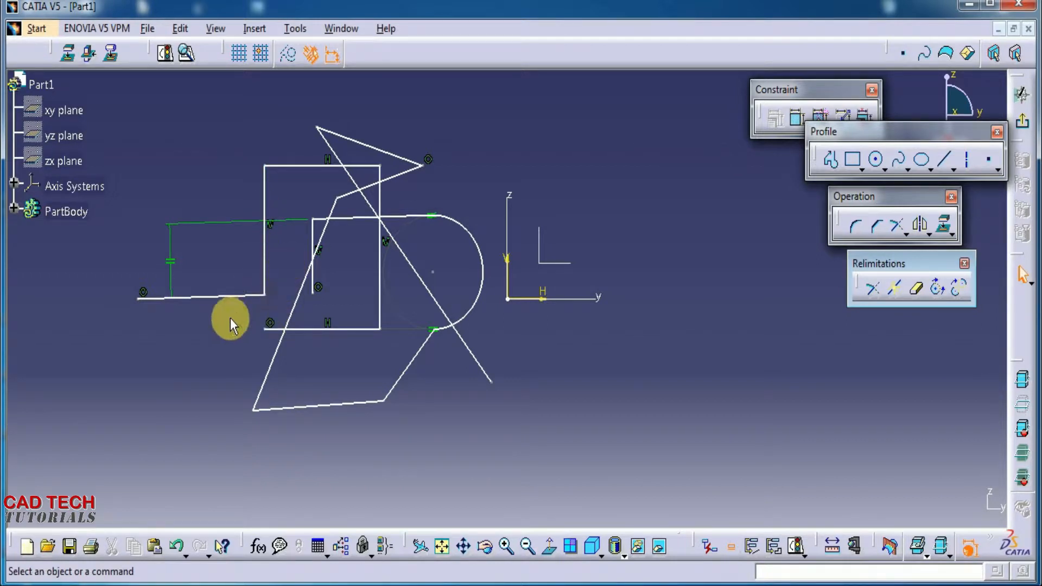
mouse_move(269, 310)
middle_down()
mouse_move(415, 386)
mouse_move(407, 395)
mouse_move(395, 342)
mouse_move(433, 275)
middle_up()
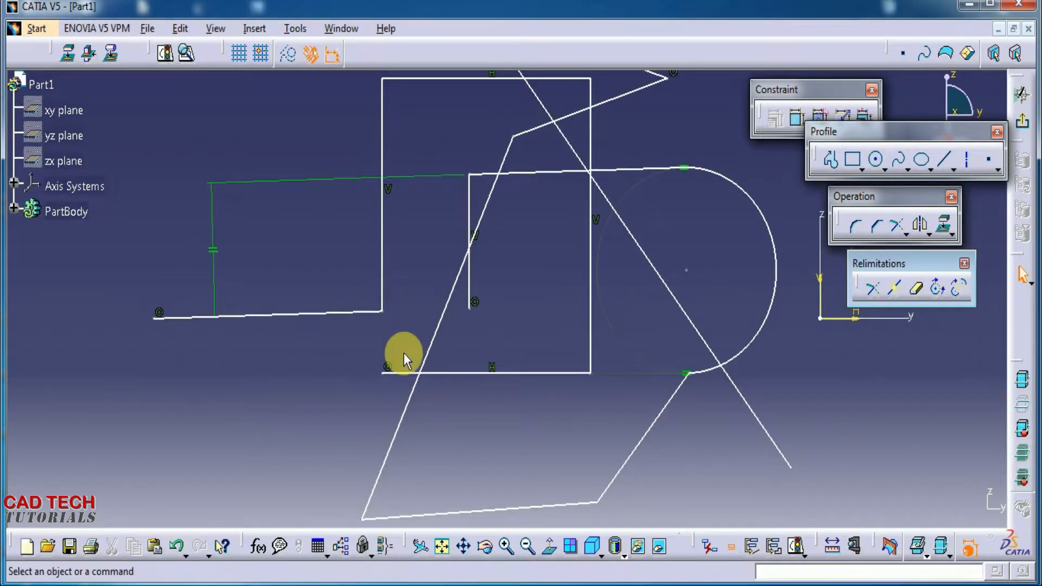
mouse_move(442, 337)
middle_down()
mouse_move(455, 365)
mouse_move(462, 353)
middle_up()
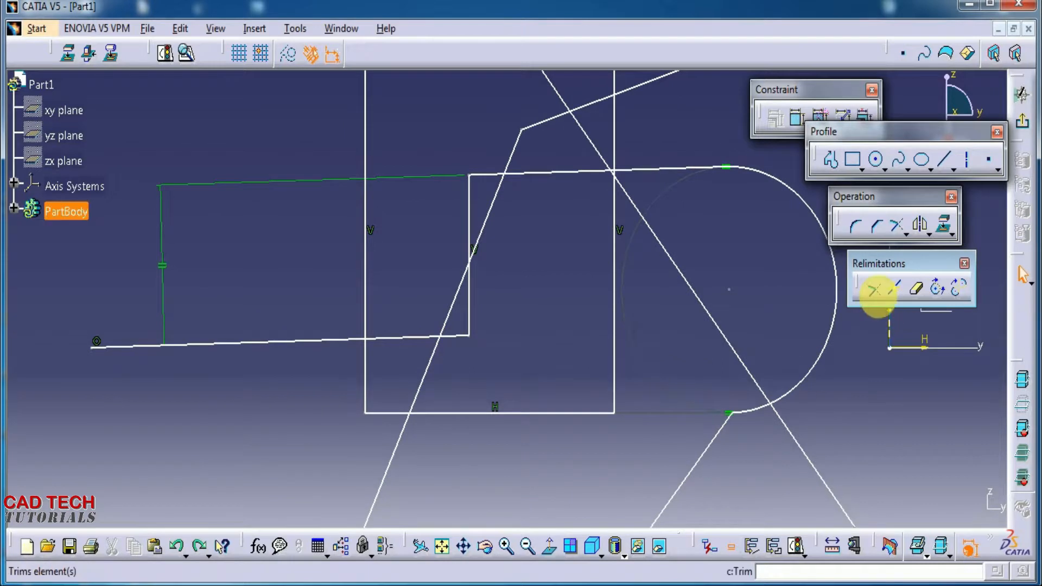
- Use Trim All Elements to trim the rectangle's left side and the profile's first line into a corner, keeping the upper and outer parts
click(872, 289)
click(368, 302)
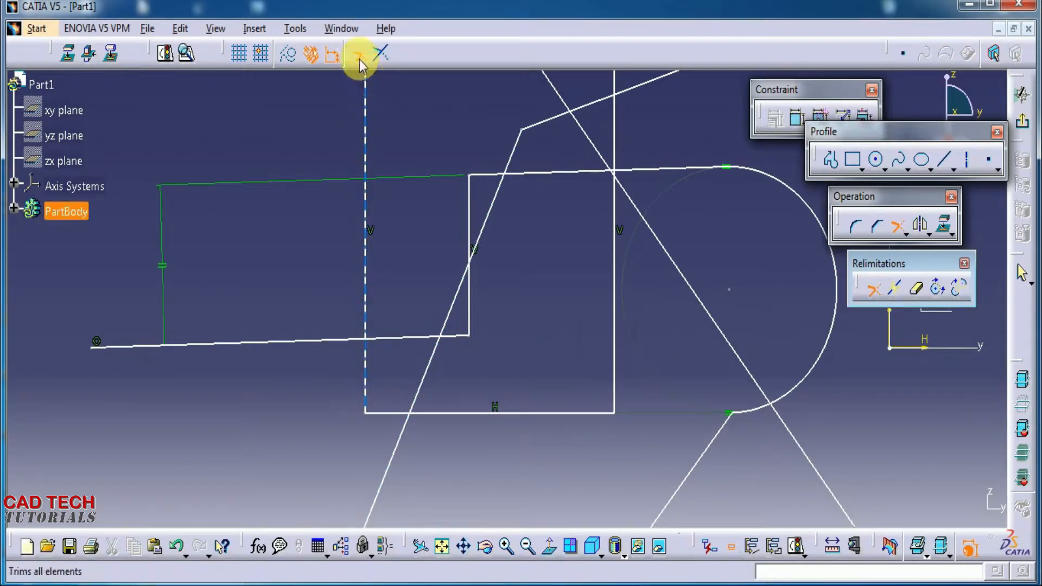
click(358, 54)
click(365, 293)
click(304, 338)
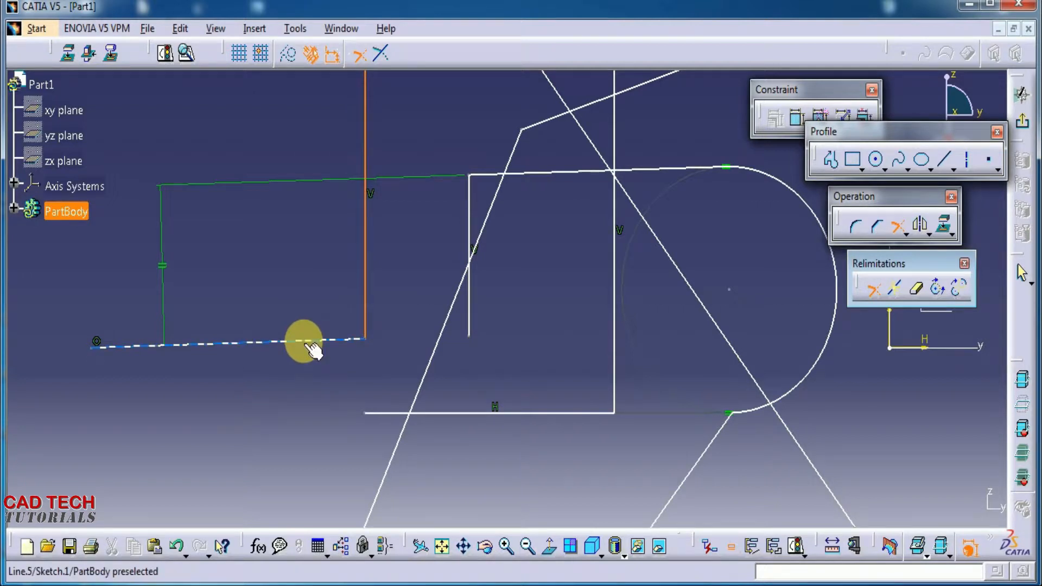
click(309, 342)
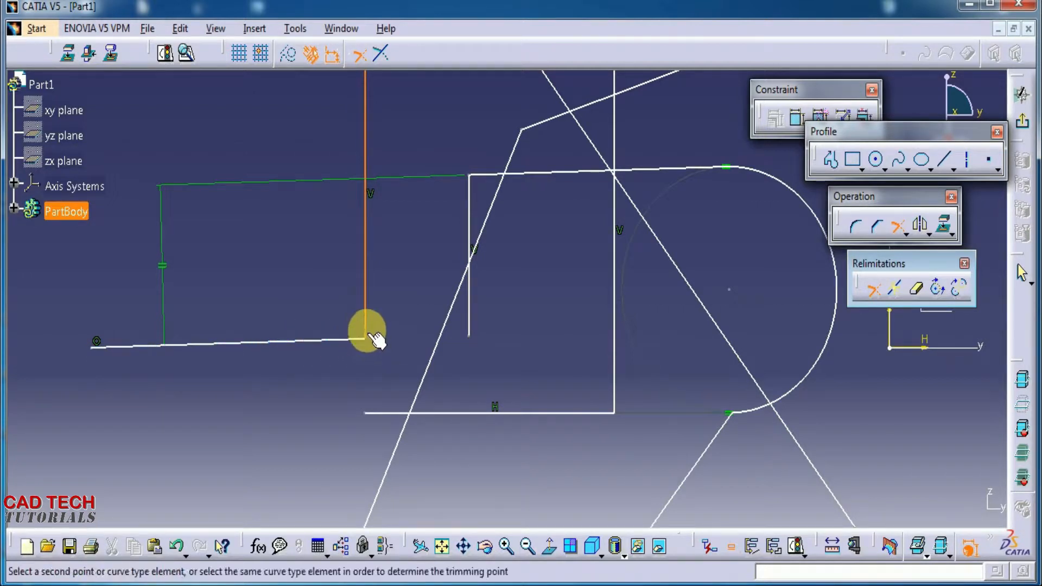
click(363, 342)
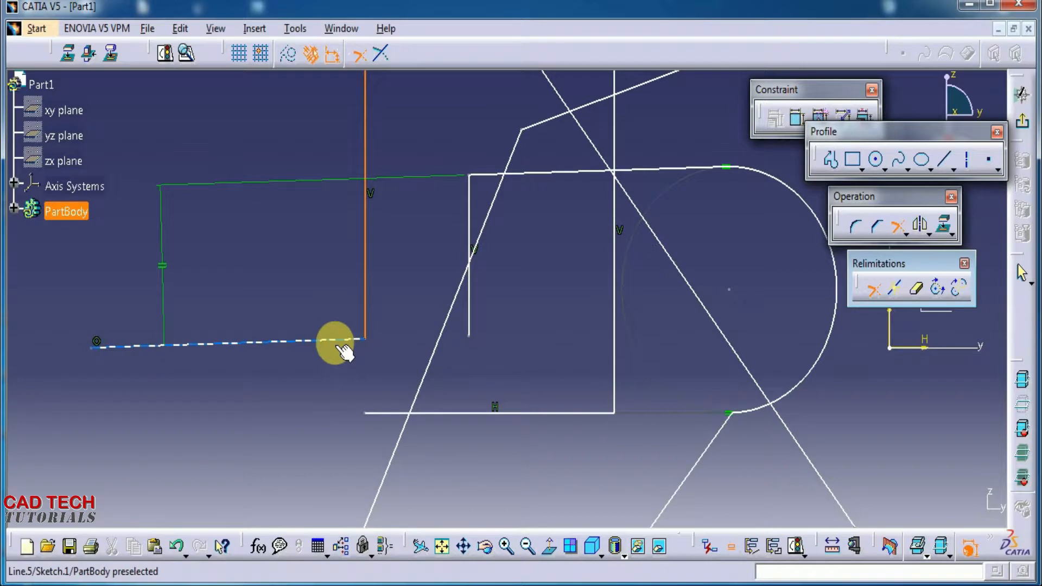
- Use Trim First Element to cut only the rectangle's top side at the long diagonal line, keeping its left part
mouse_move(400, 277)
middle_down()
mouse_move(389, 289)
mouse_move(388, 374)
mouse_move(425, 390)
mouse_move(372, 365)
mouse_move(260, 354)
middle_up()
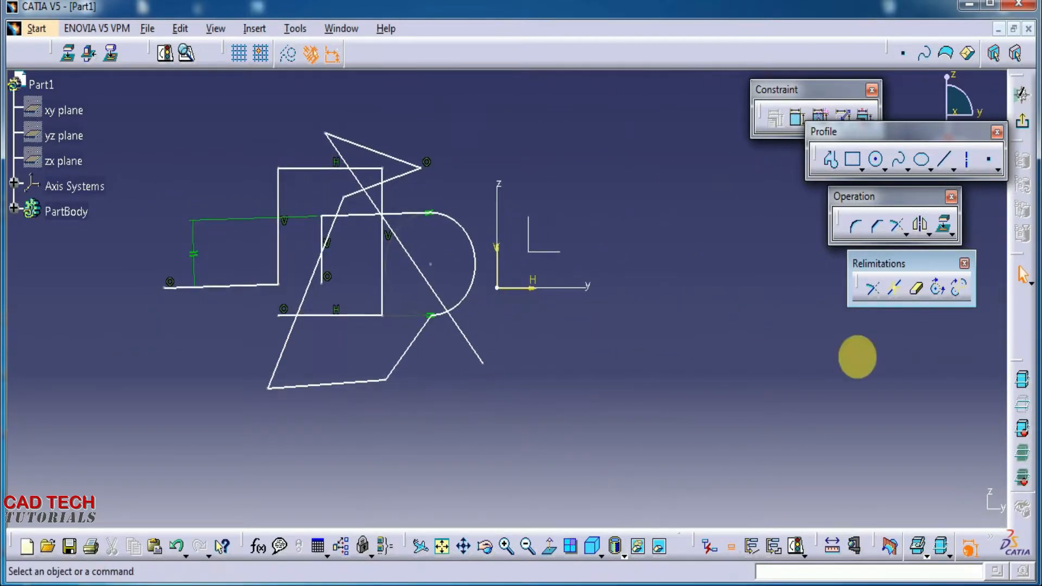
click(876, 290)
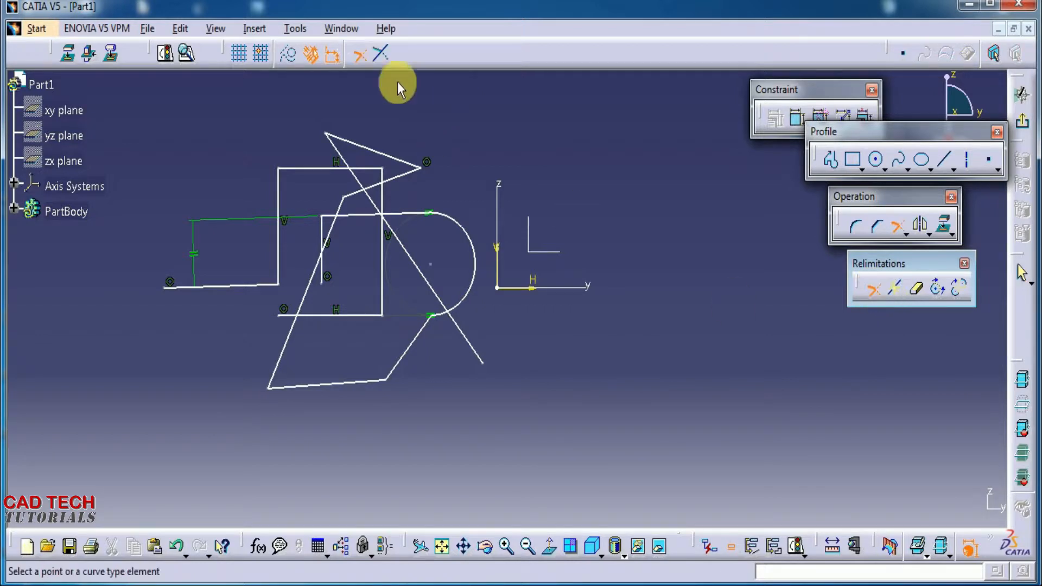
click(383, 55)
middle_drag(367, 261, 364, 199)
middle_drag(425, 154, 450, 288)
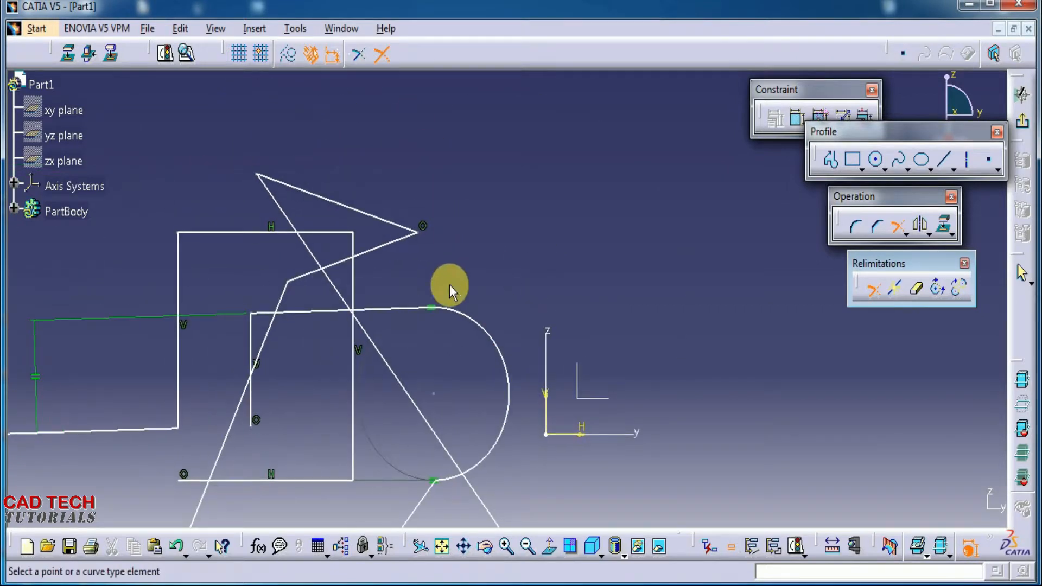
mouse_move(328, 286)
middle_down()
mouse_move(326, 239)
mouse_move(414, 276)
mouse_move(609, 323)
middle_up()
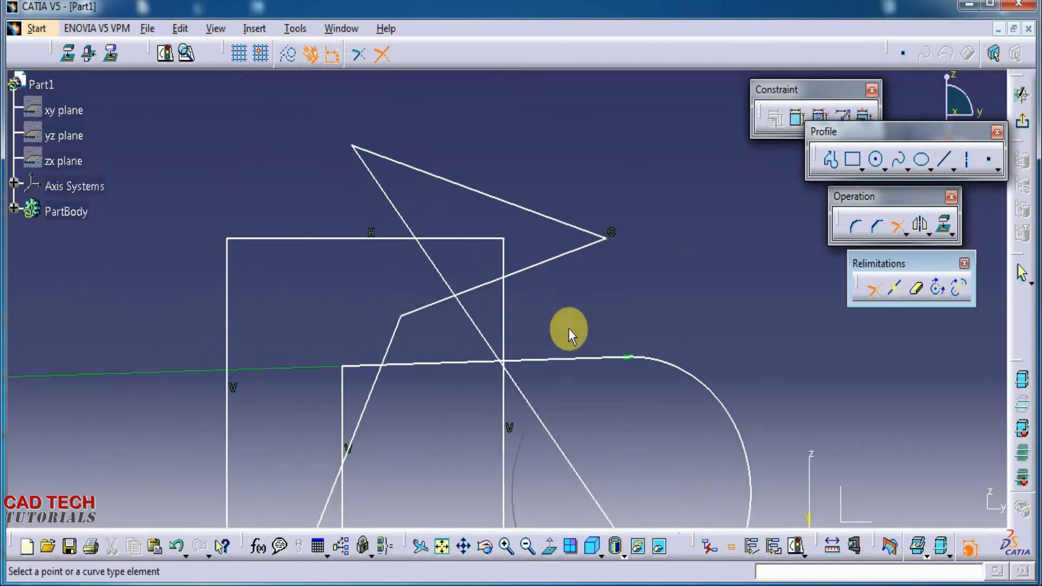
click(388, 238)
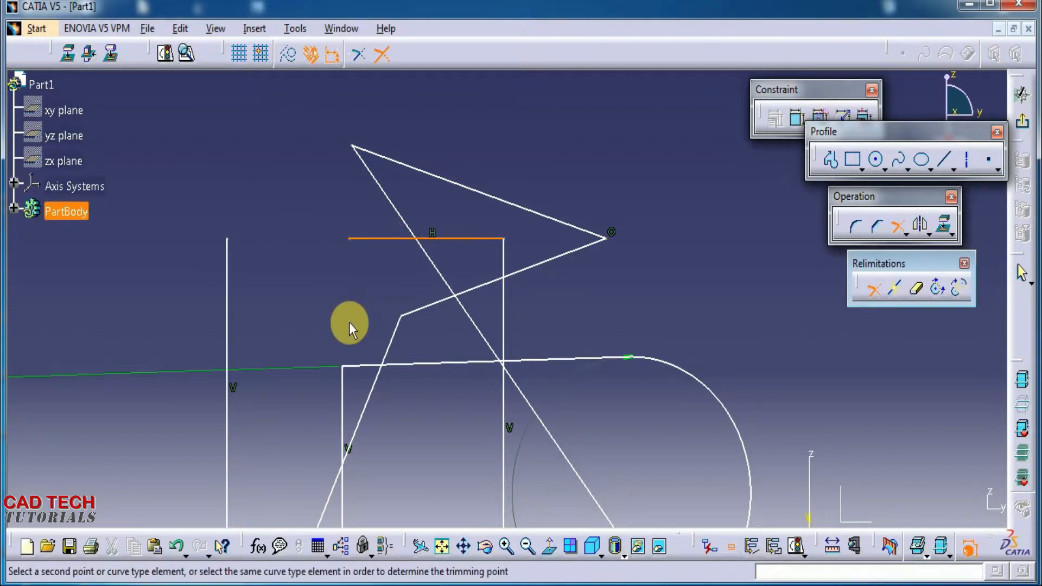
click(440, 271)
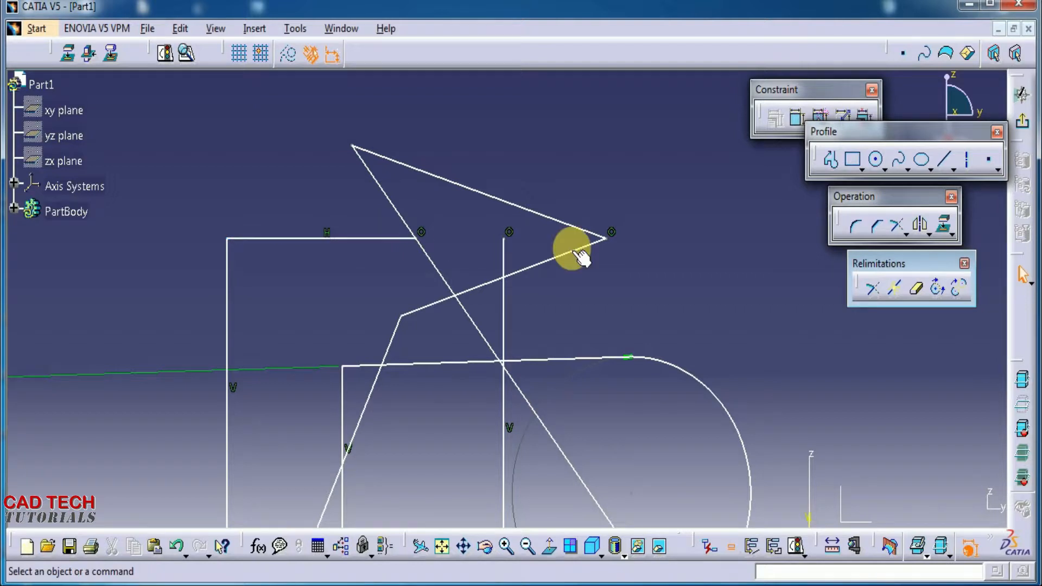
- Use Trim First Element to cut only the profile's large arc at the long diagonal line, keeping the arc's upper part
click(871, 289)
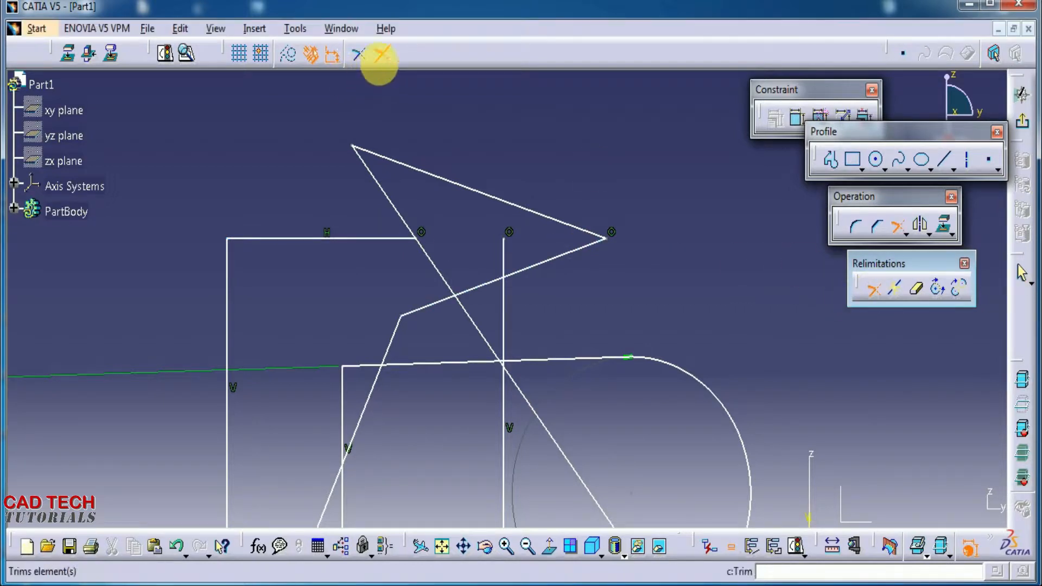
click(383, 55)
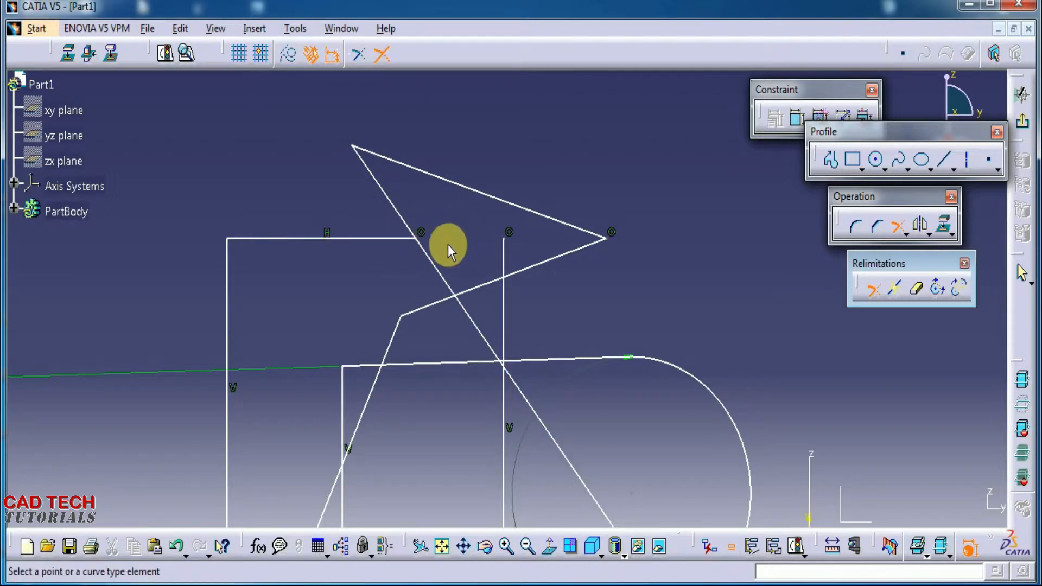
mouse_move(402, 282)
middle_down()
mouse_move(415, 332)
mouse_move(398, 166)
middle_up()
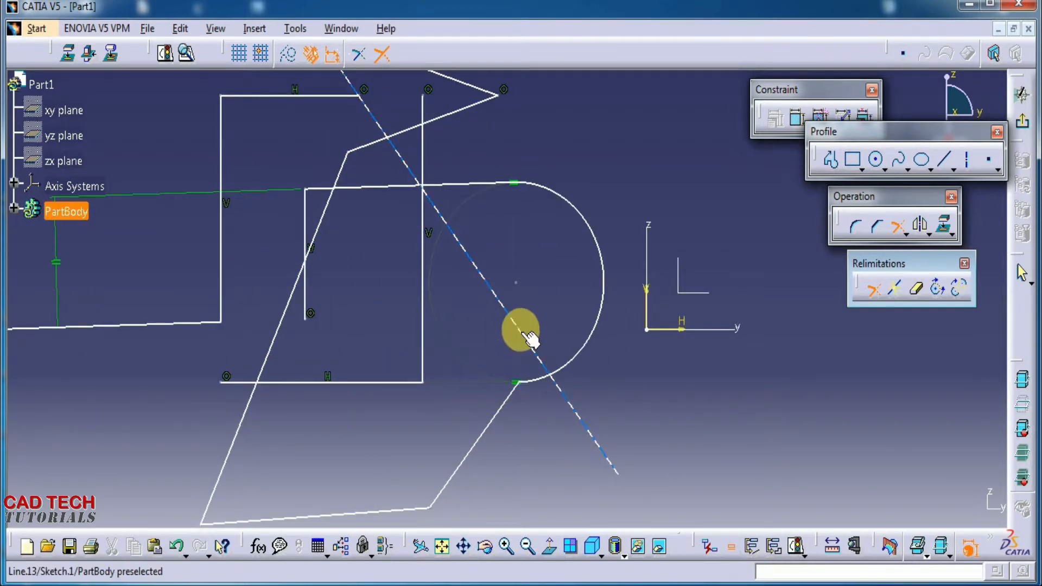
click(587, 341)
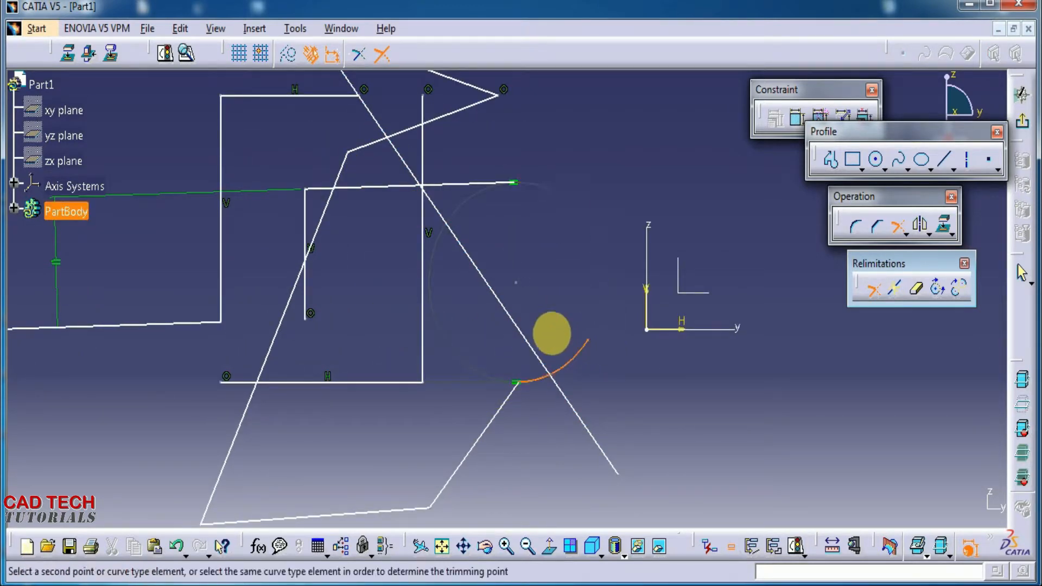
click(520, 325)
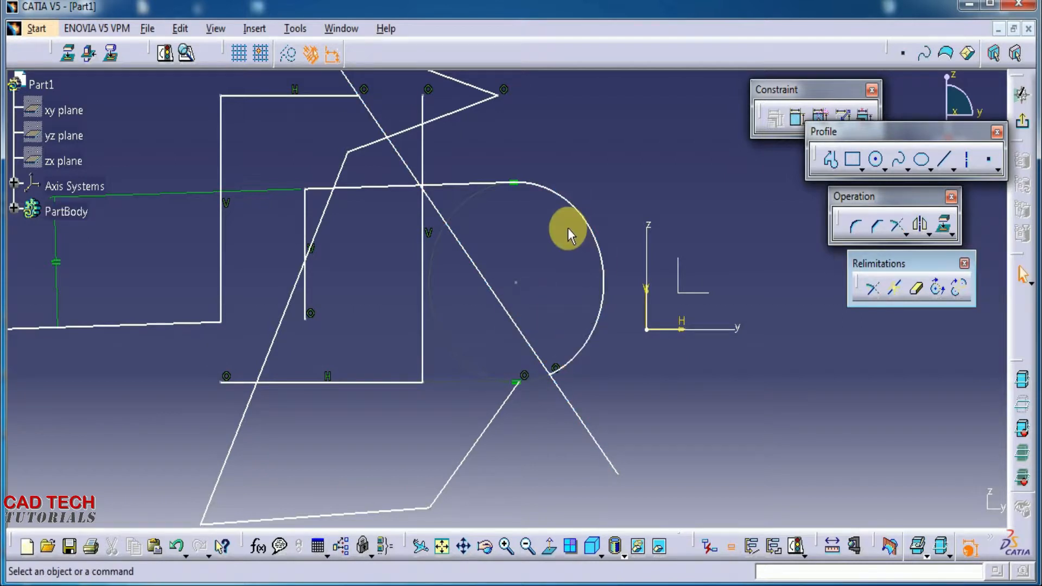
- Break the profile's bottom line at a point near its left end, and select each piece to check the split
middle_drag(534, 426, 532, 323)
middle_drag(564, 485, 499, 335)
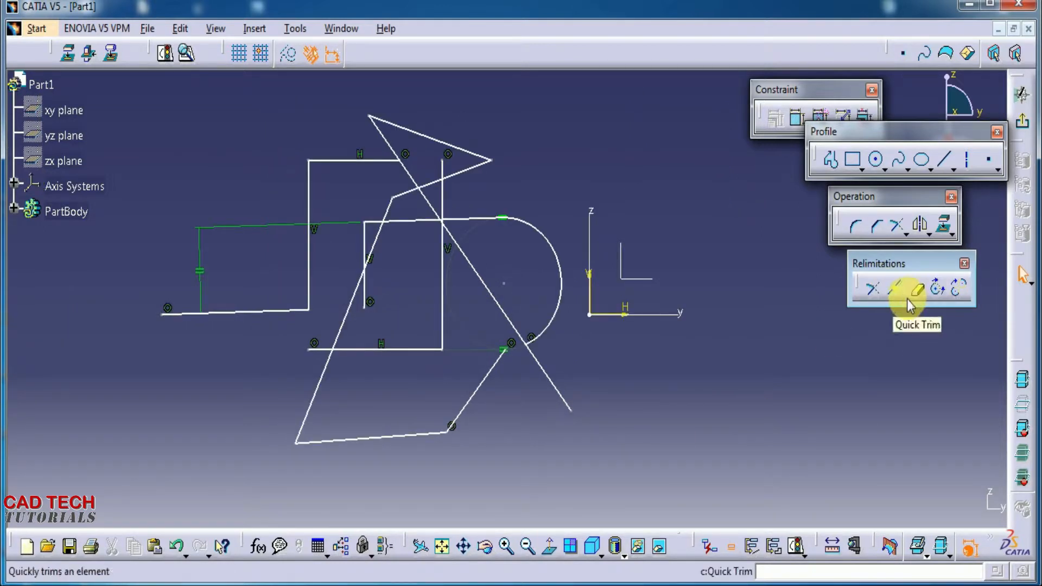
click(897, 290)
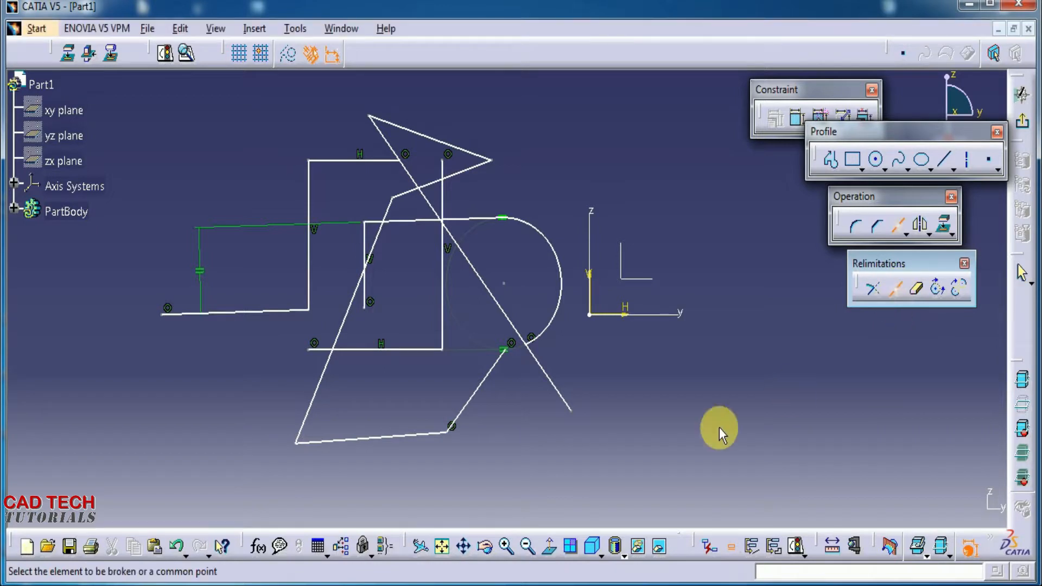
middle_drag(616, 423, 609, 388)
mouse_move(552, 499)
middle_down()
mouse_move(772, 423)
mouse_move(510, 400)
mouse_move(504, 351)
mouse_move(432, 425)
mouse_move(472, 367)
mouse_move(532, 146)
middle_up()
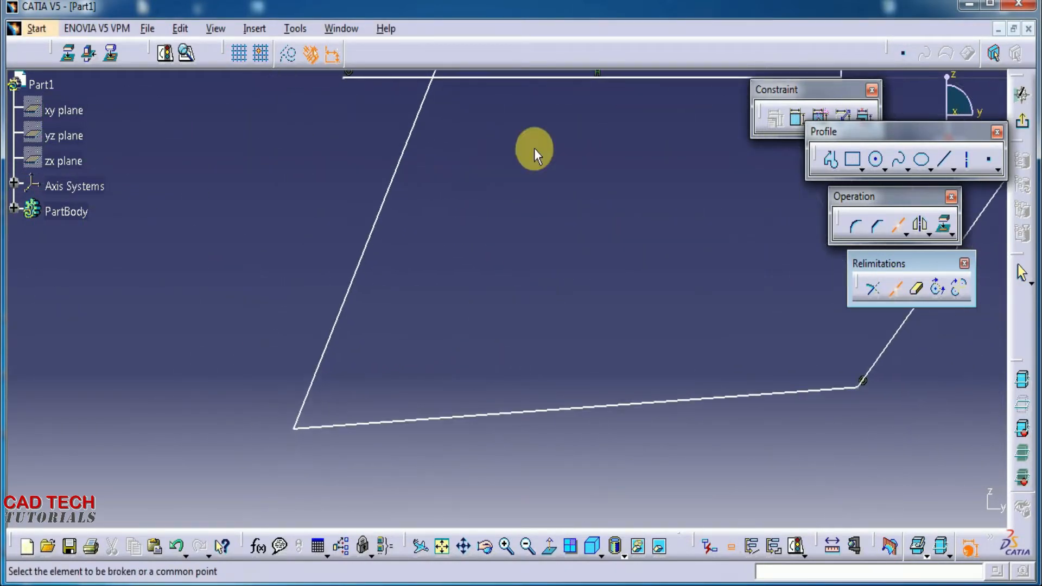
middle_drag(577, 284, 382, 201)
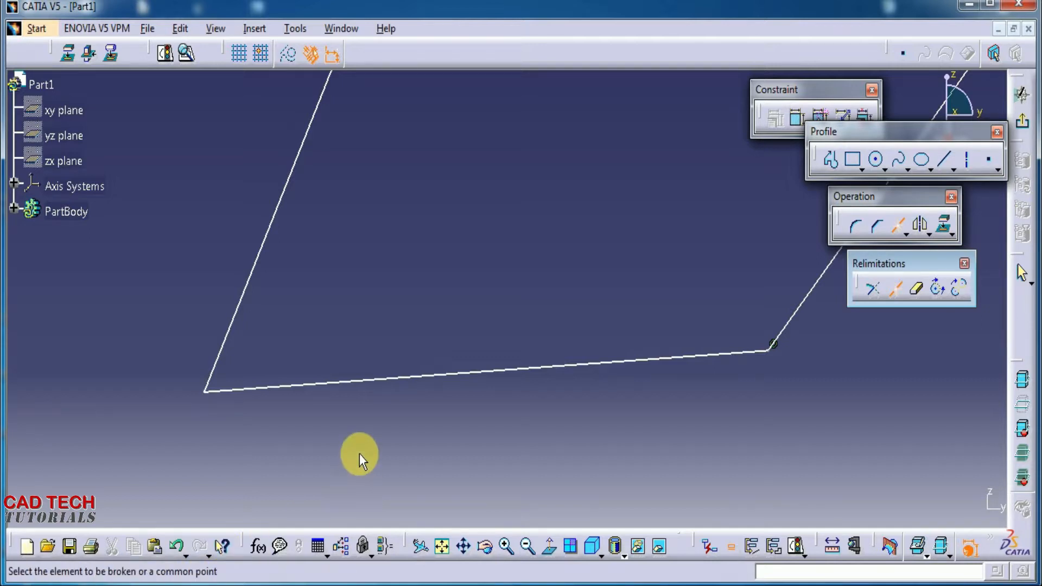
click(334, 386)
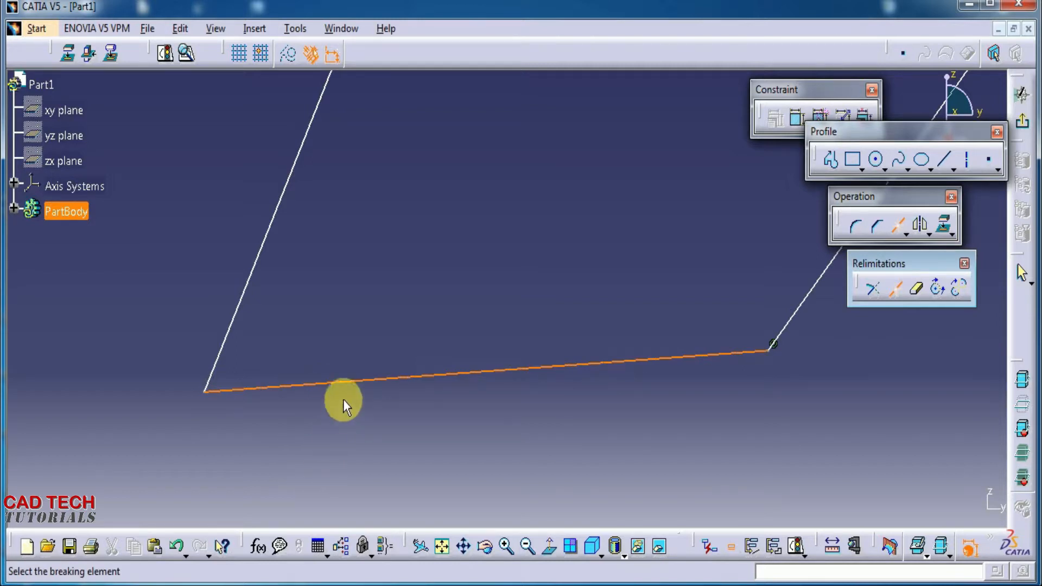
click(327, 386)
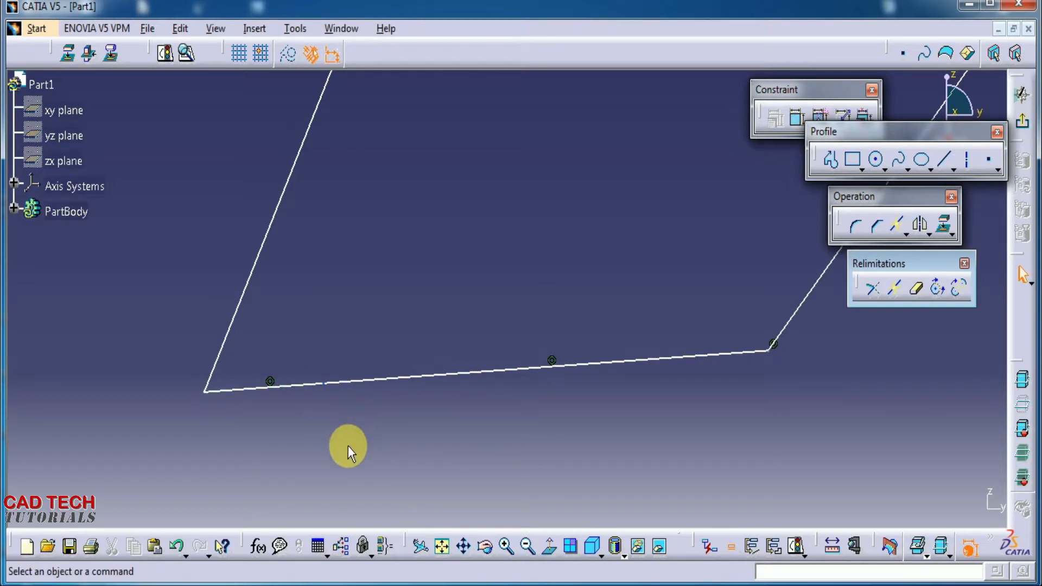
click(280, 389)
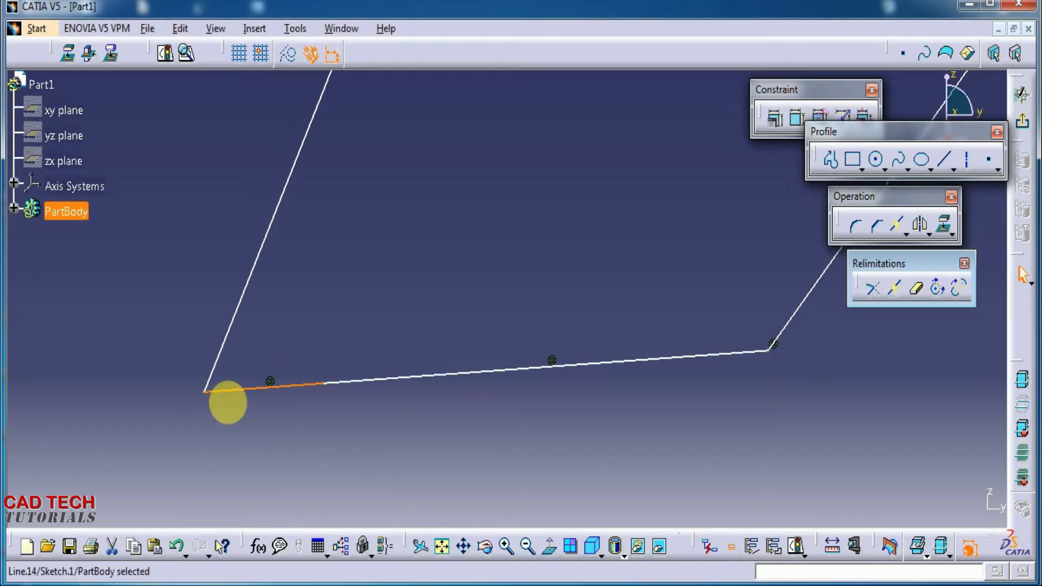
click(360, 381)
click(400, 421)
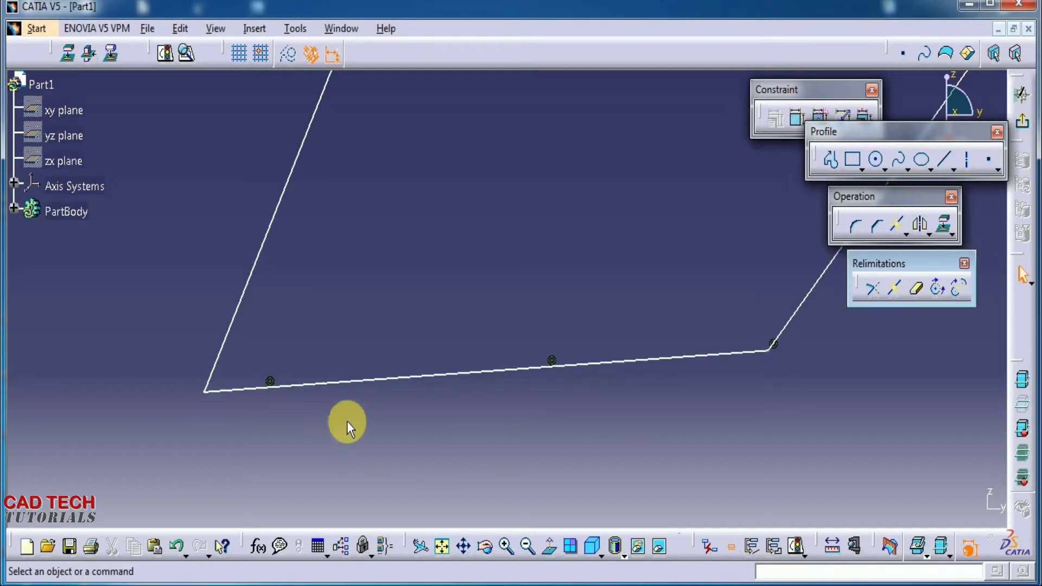
click(375, 383)
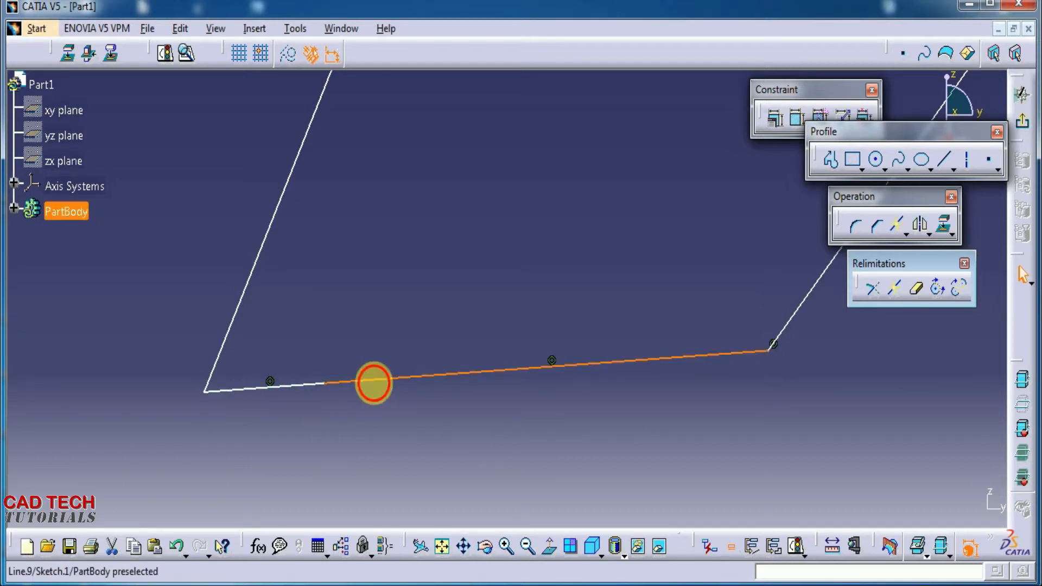
click(529, 405)
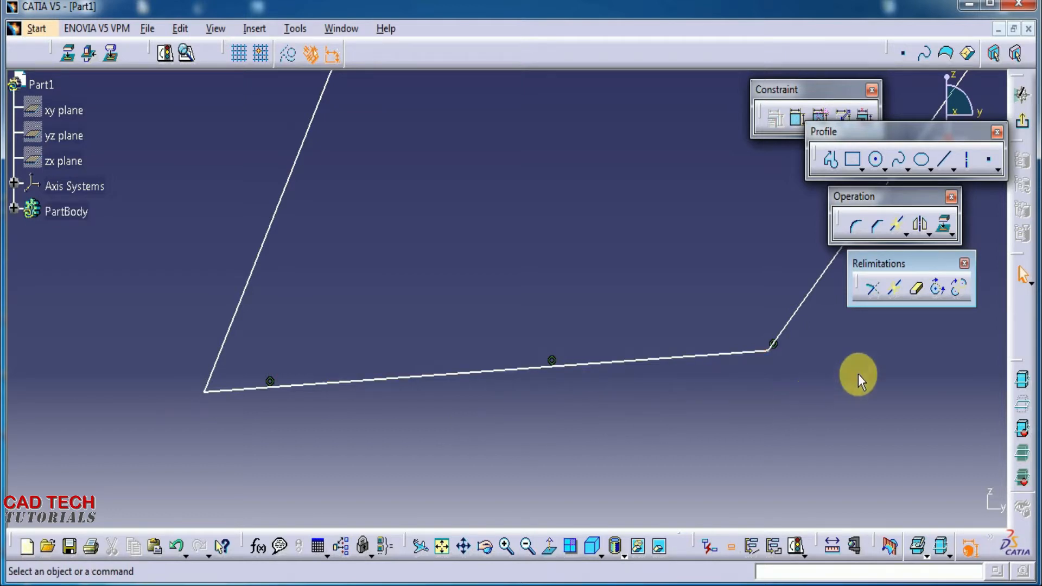
- Break the longer piece of the profile's bottom line at a point near its middle
click(895, 291)
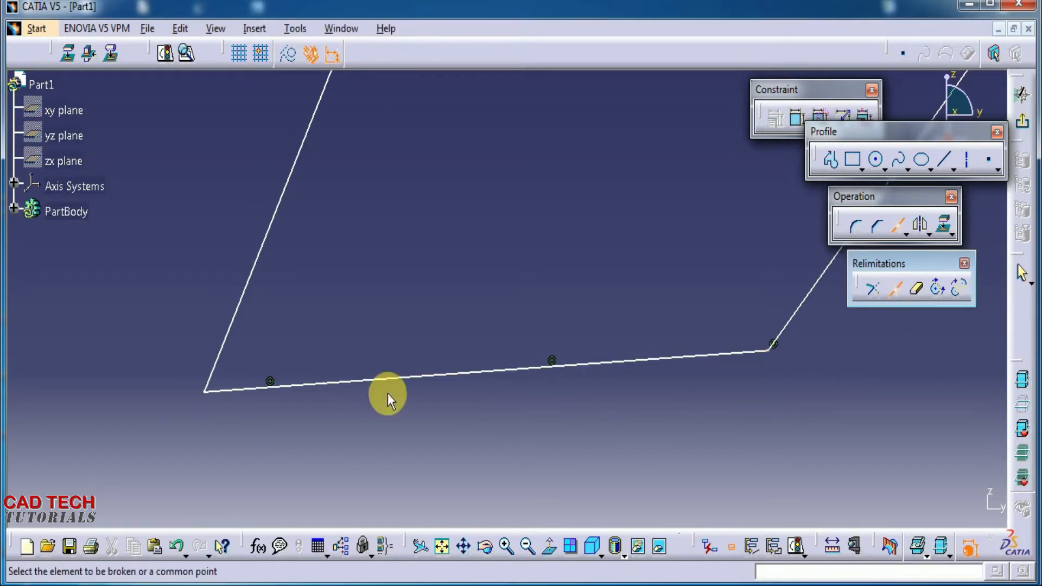
click(437, 376)
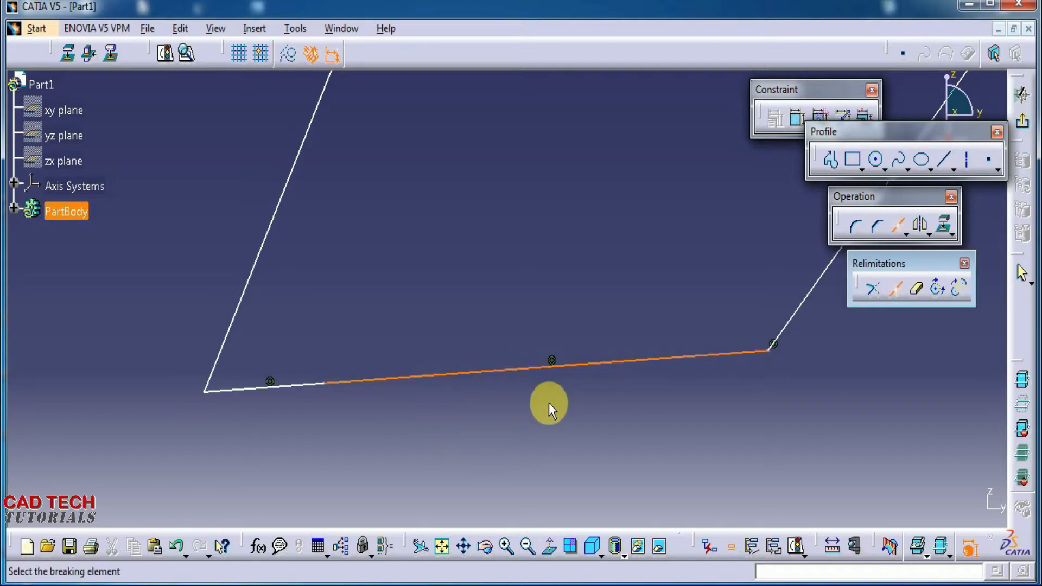
click(555, 368)
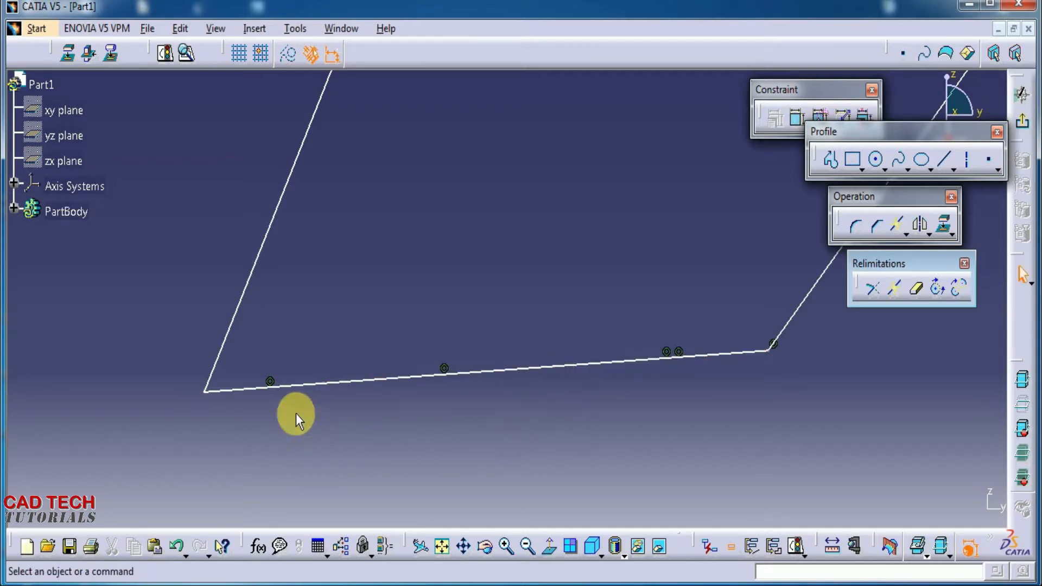
- Select the segments of the broken bottom line one after another to check that each is a separate element
click(433, 373)
click(597, 365)
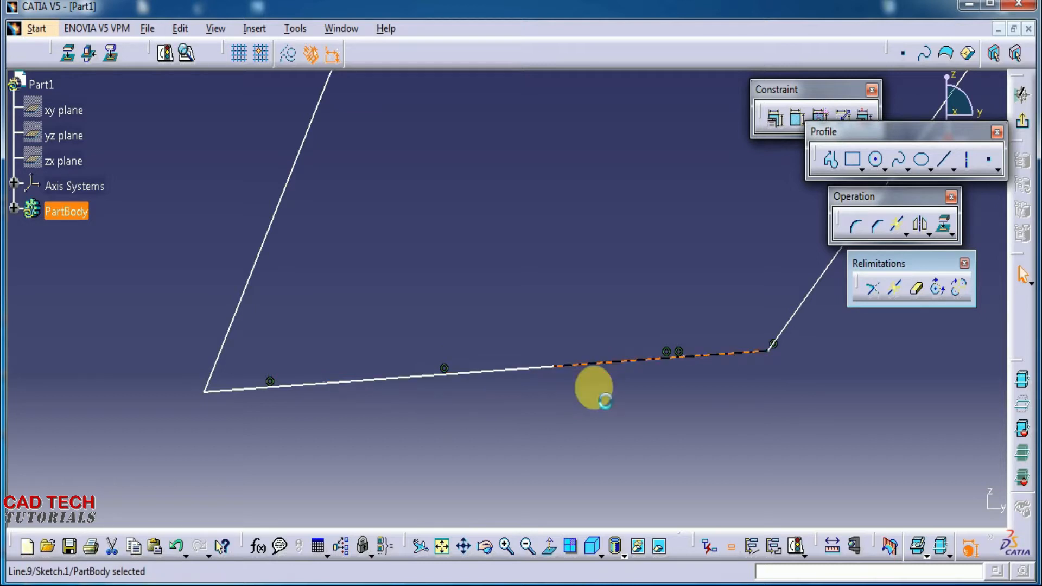
click(552, 418)
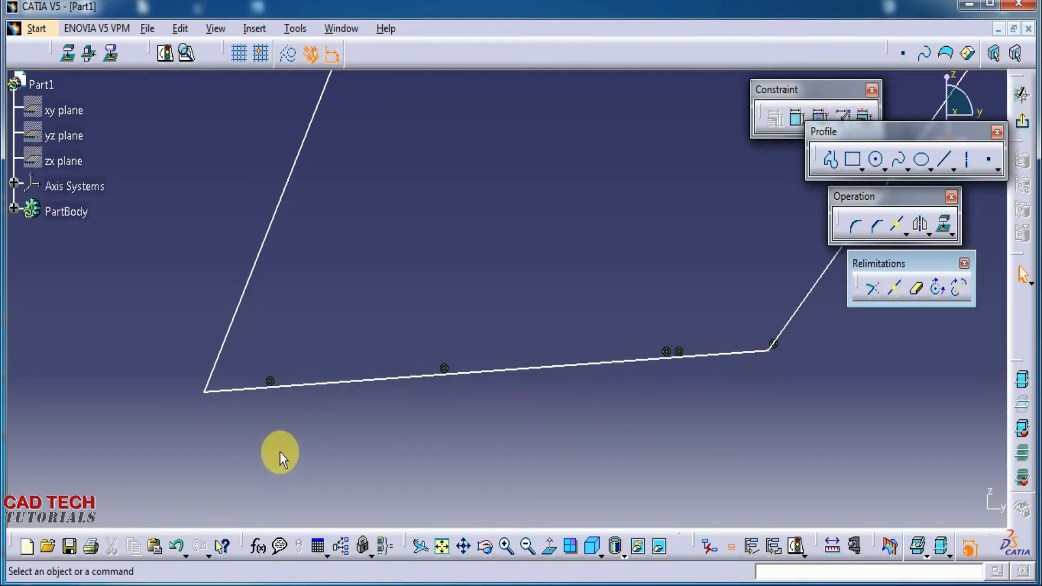
click(249, 387)
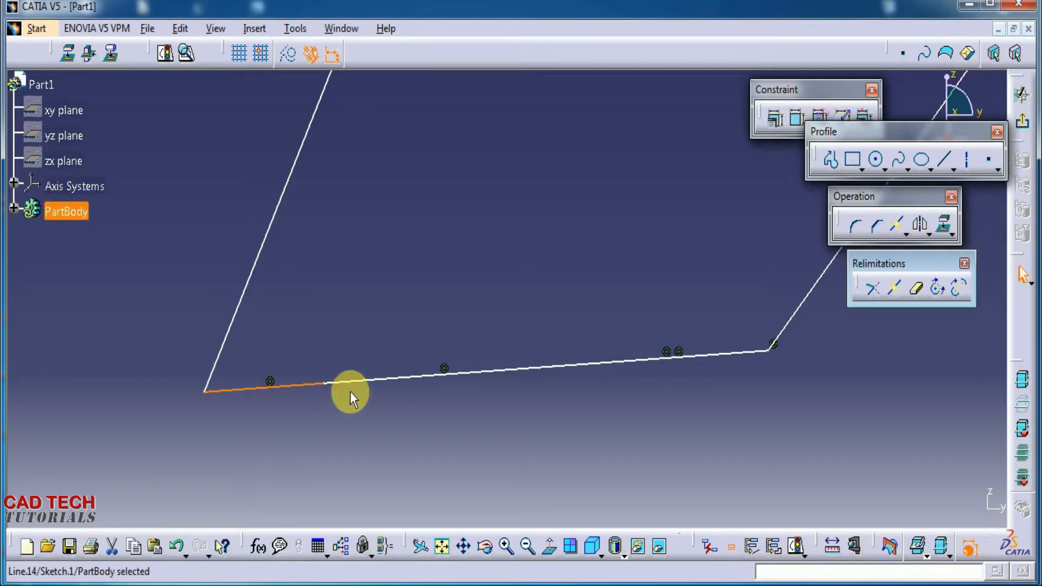
click(467, 467)
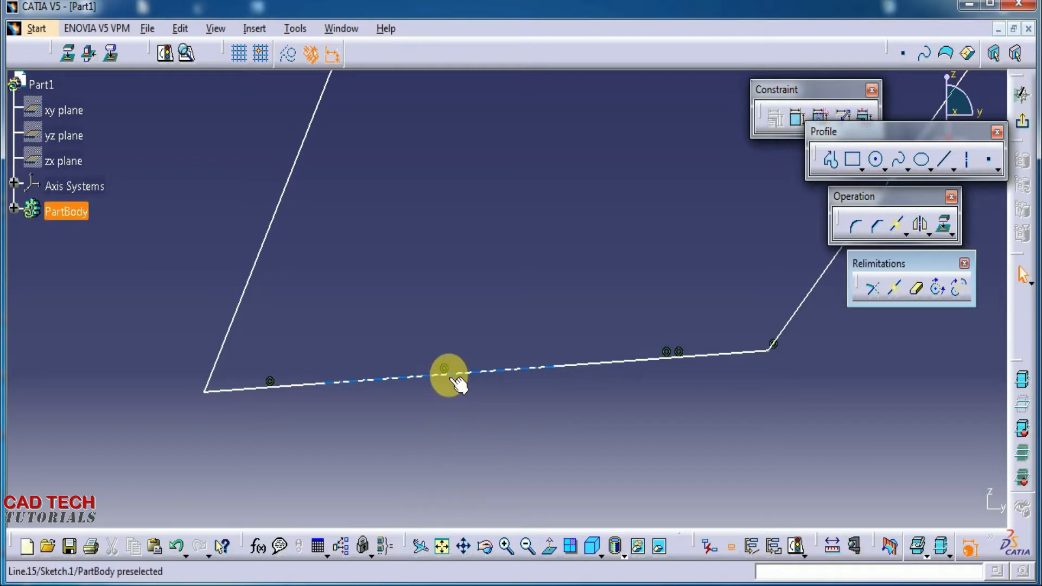
click(510, 372)
click(620, 447)
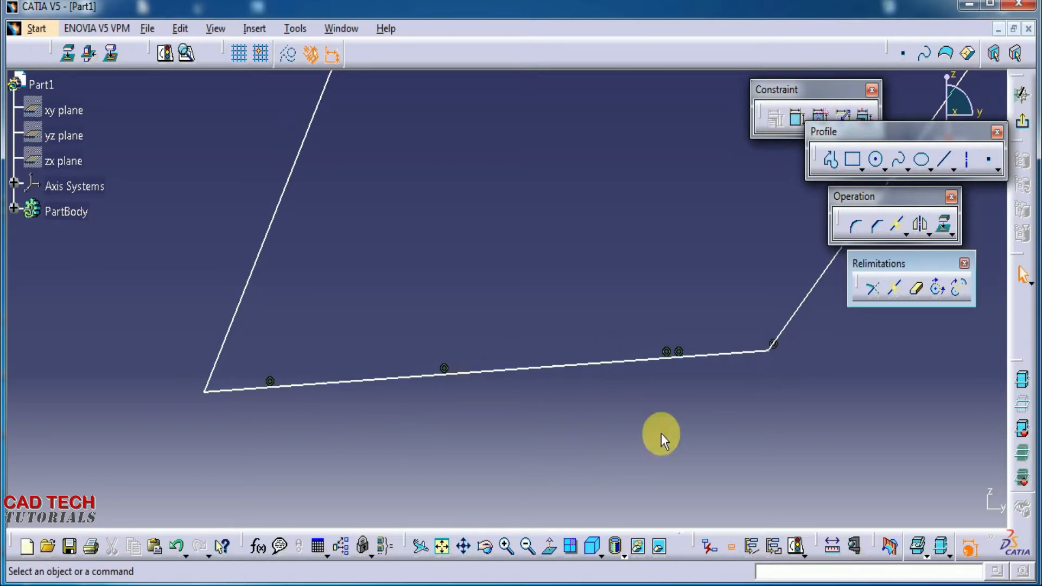
click(305, 385)
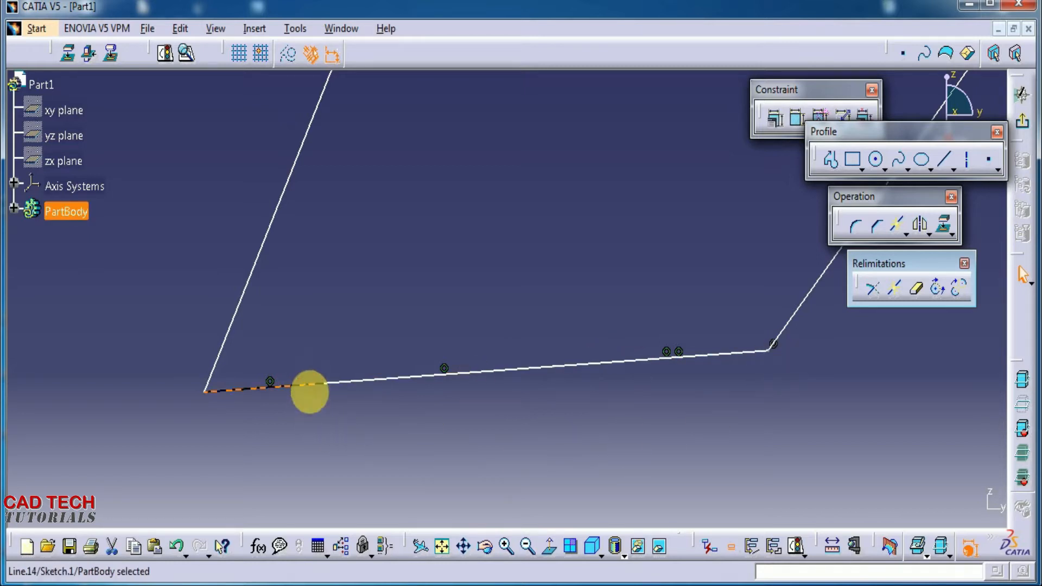
click(411, 374)
click(610, 361)
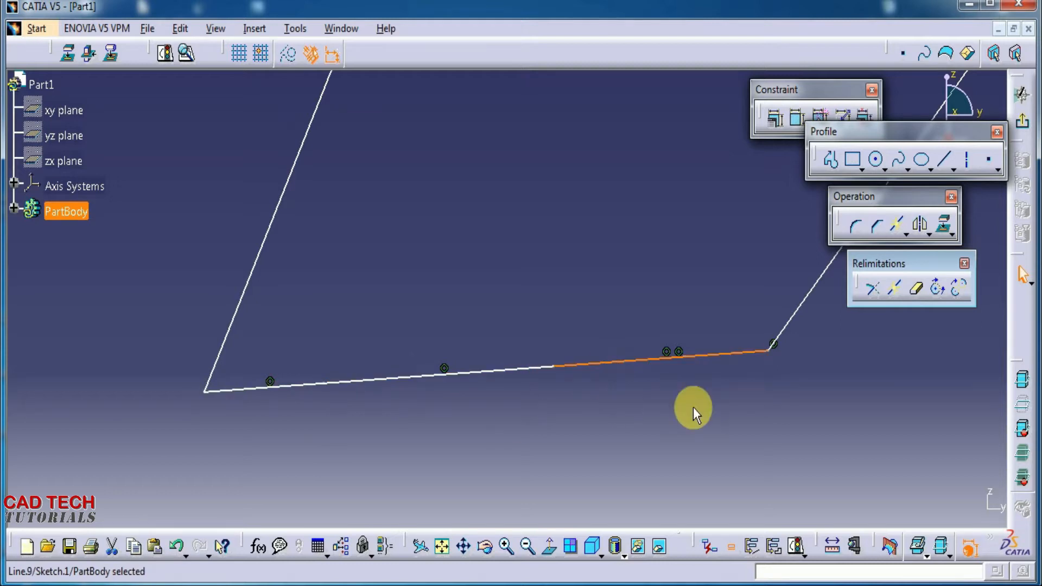
click(878, 336)
- Draw a rectangle about 64 mm wide and 34 mm high in the empty area below the sketch axes
mouse_move(878, 336)
middle_down()
mouse_move(825, 440)
mouse_move(829, 407)
mouse_move(828, 416)
mouse_move(760, 425)
mouse_move(737, 400)
mouse_move(760, 432)
mouse_move(641, 383)
mouse_move(557, 364)
middle_up()
click(853, 159)
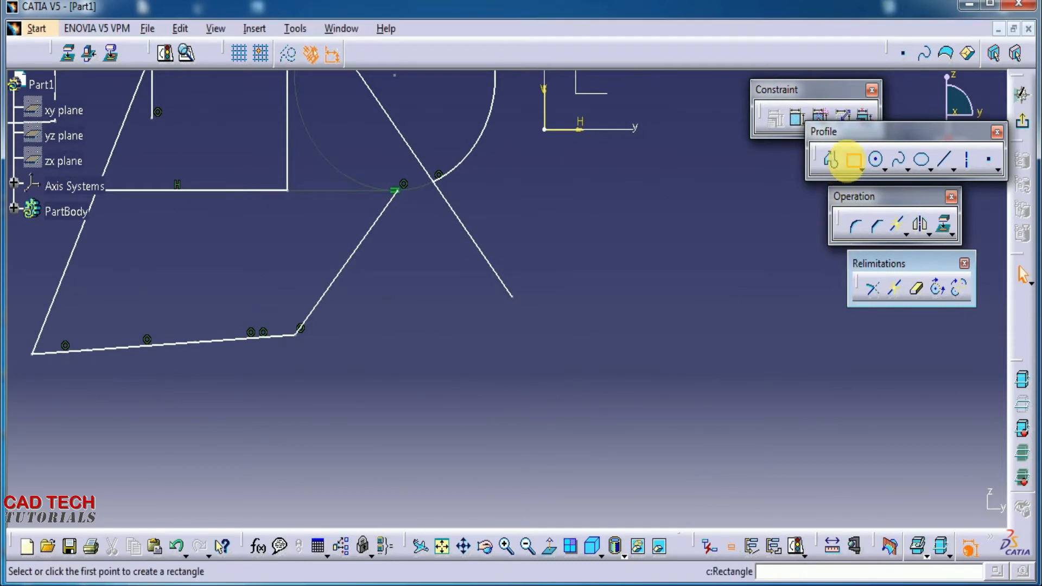
click(496, 361)
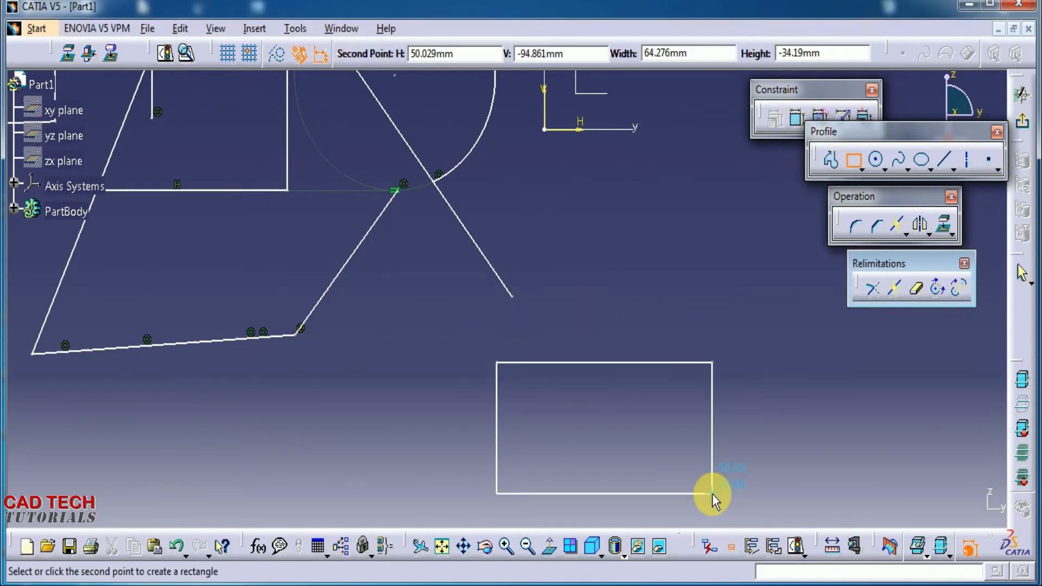
click(712, 493)
middle_drag(798, 481, 787, 409)
click(787, 409)
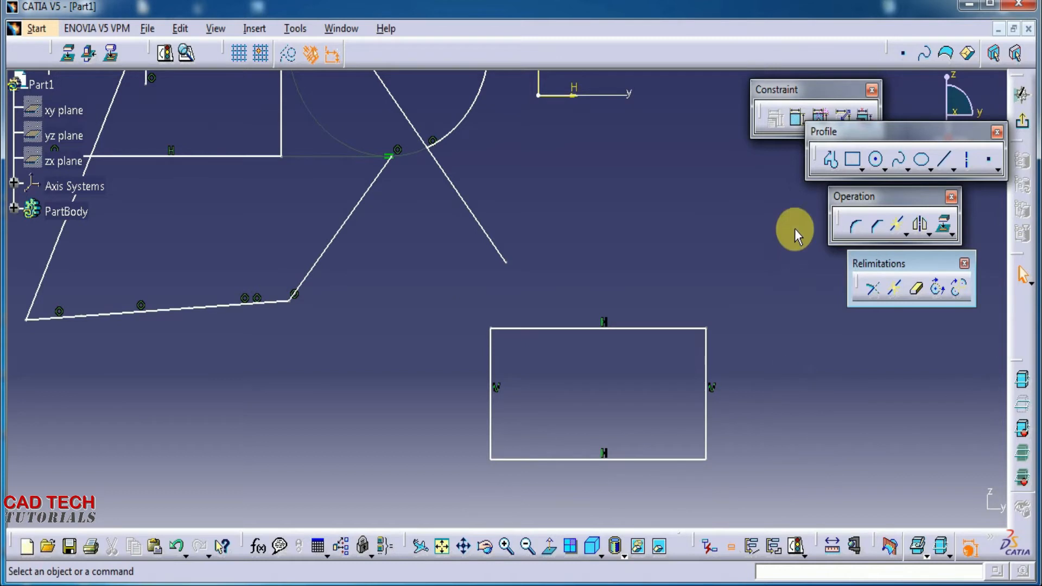
- Draw a circle overlapping the new rectangle's upper-left corner and move its centre onto the rectangle's left side
click(875, 159)
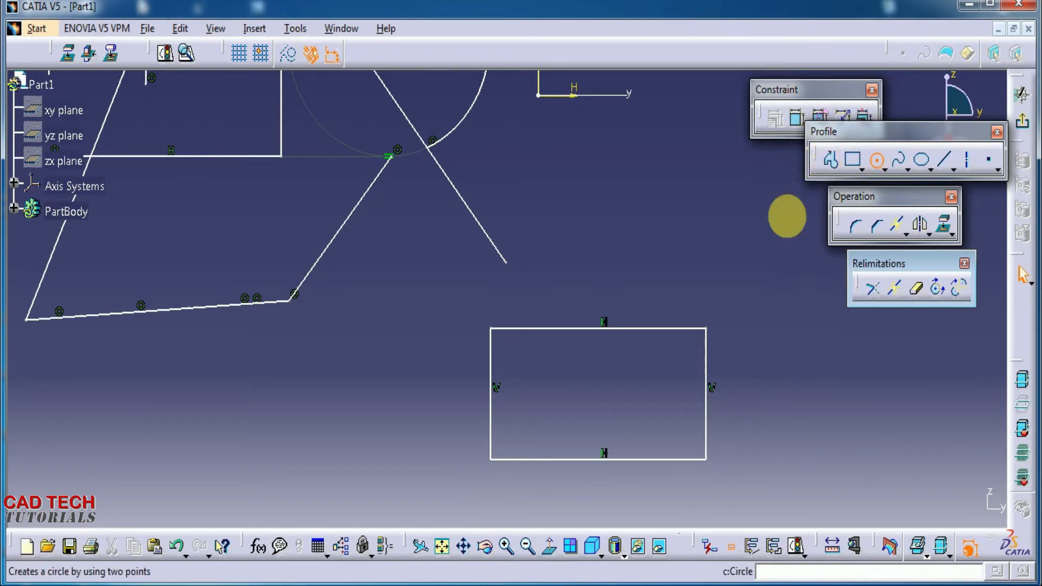
click(531, 366)
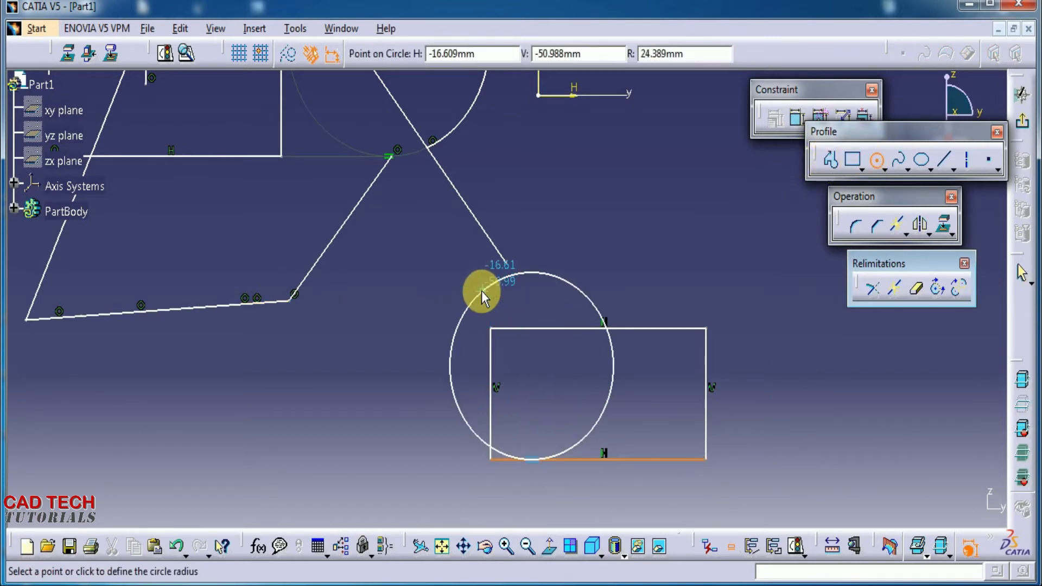
click(488, 321)
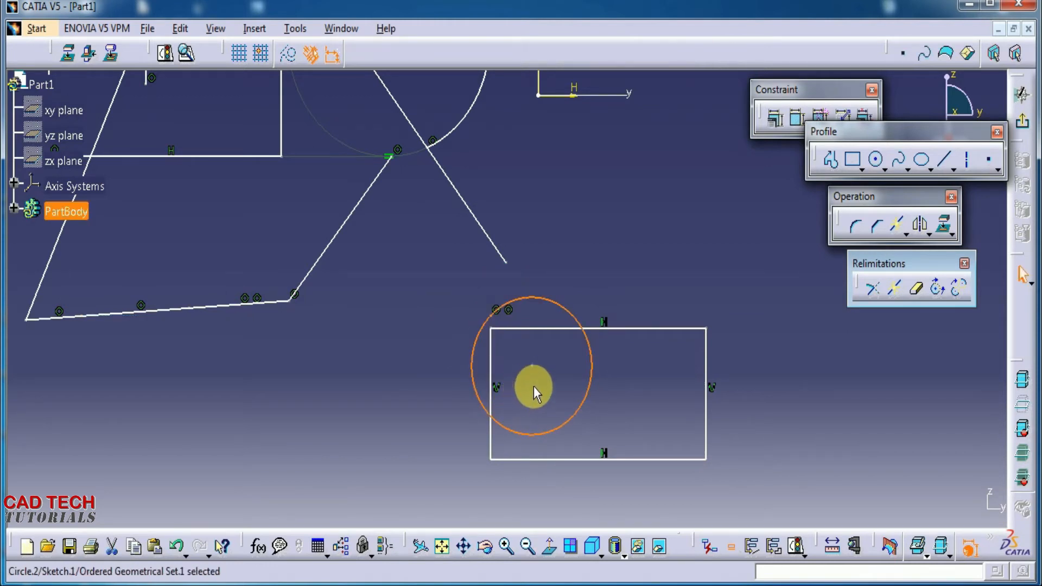
drag(532, 369, 495, 349)
click(554, 380)
click(626, 399)
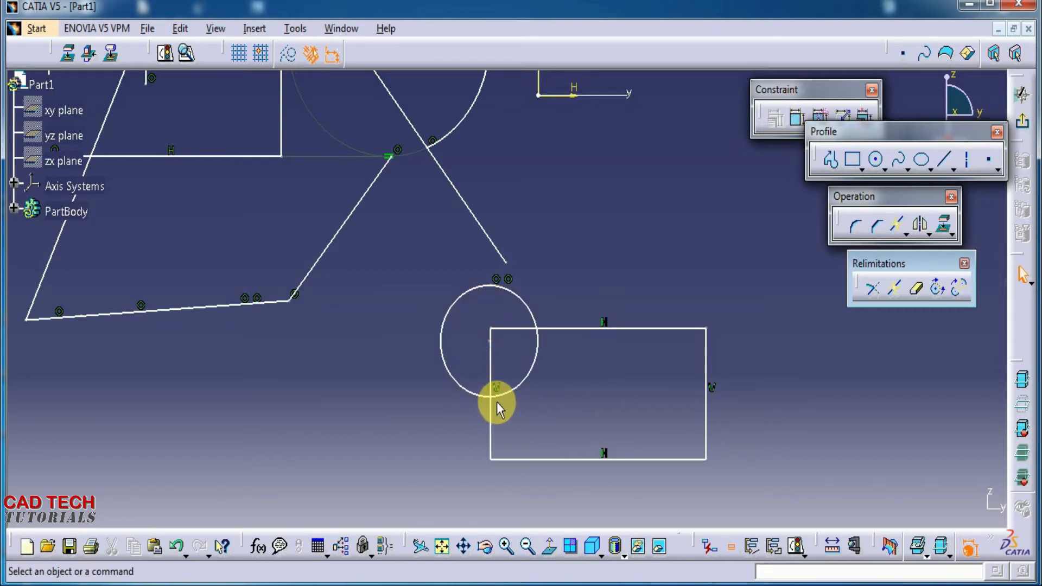
- Delete the new rectangle's left side and undo the deletion
click(492, 360)
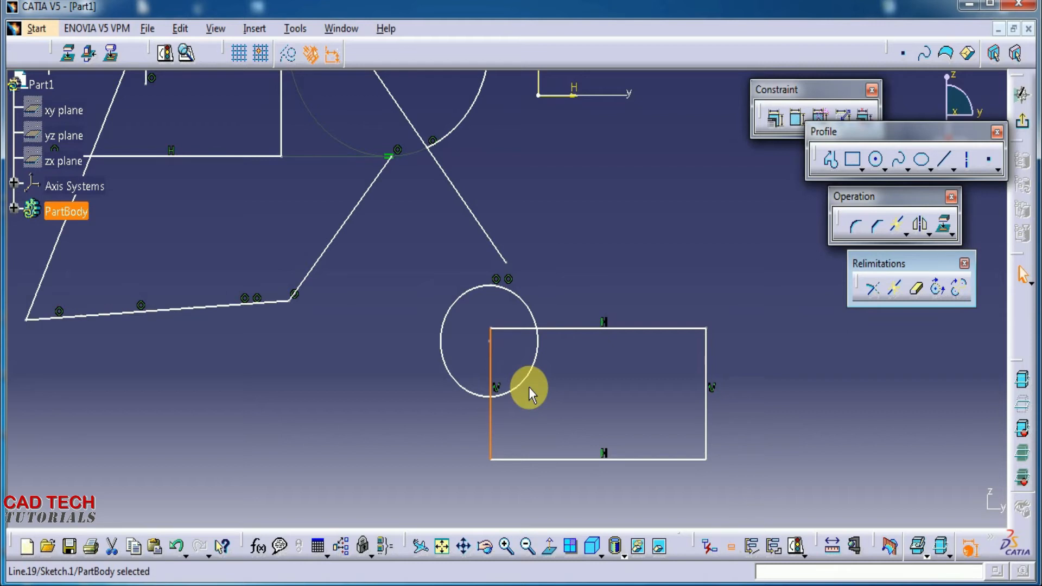
key(Delete)
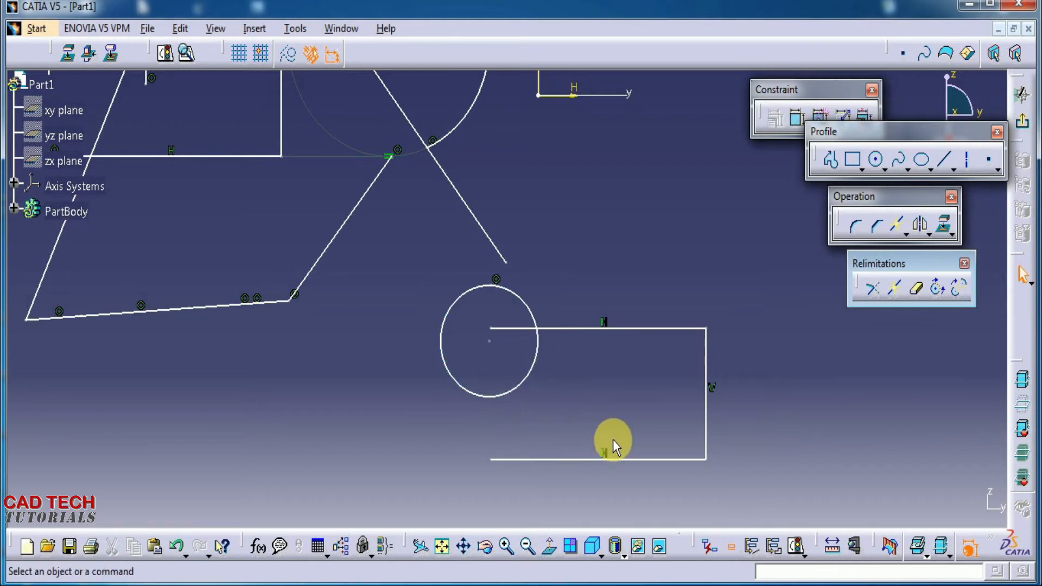
key(ctrl+z)
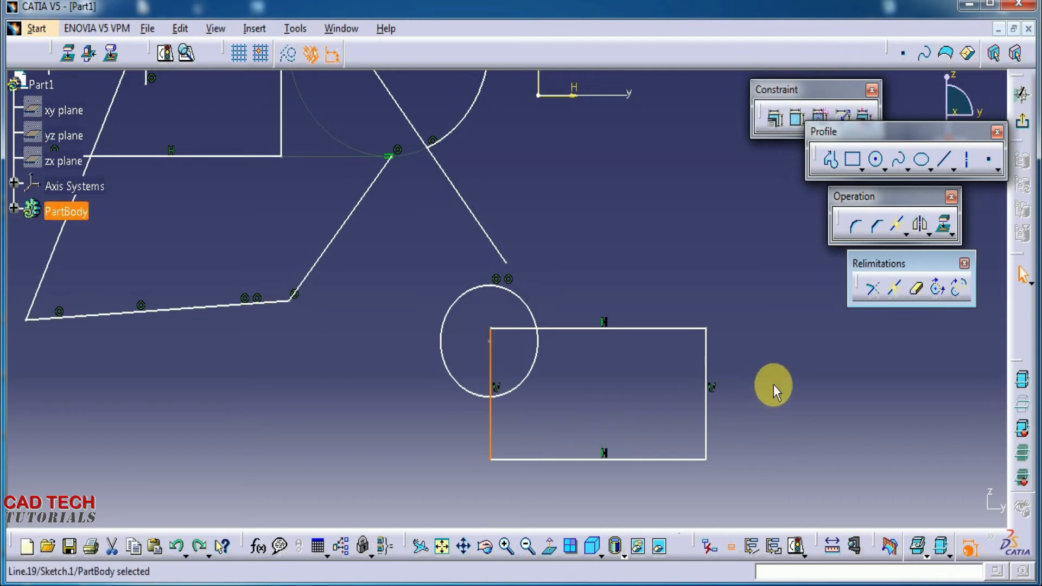
- Break the new rectangle's left side at the lower point where the circle crosses it
click(823, 373)
click(894, 289)
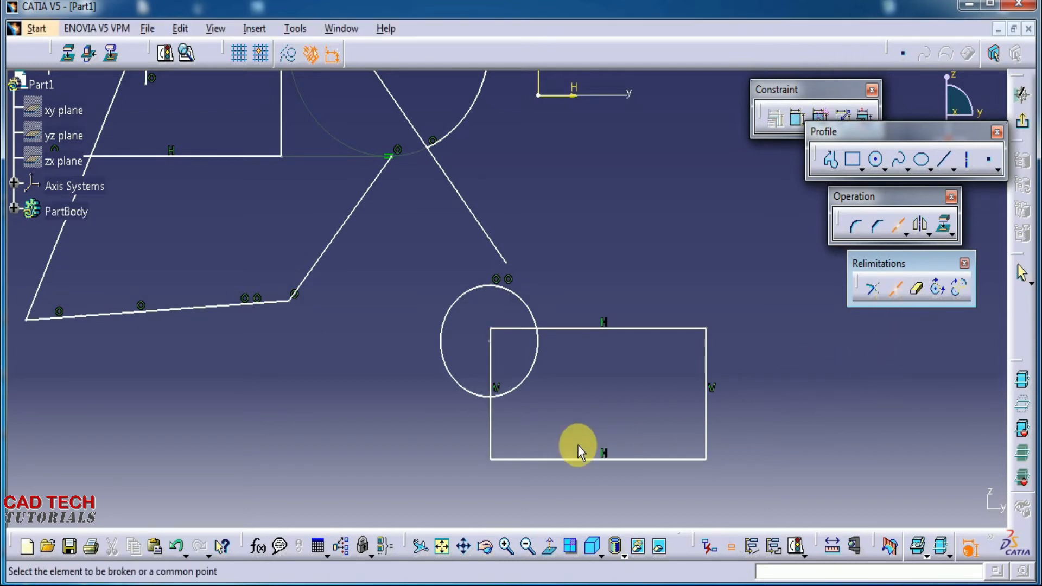
click(491, 416)
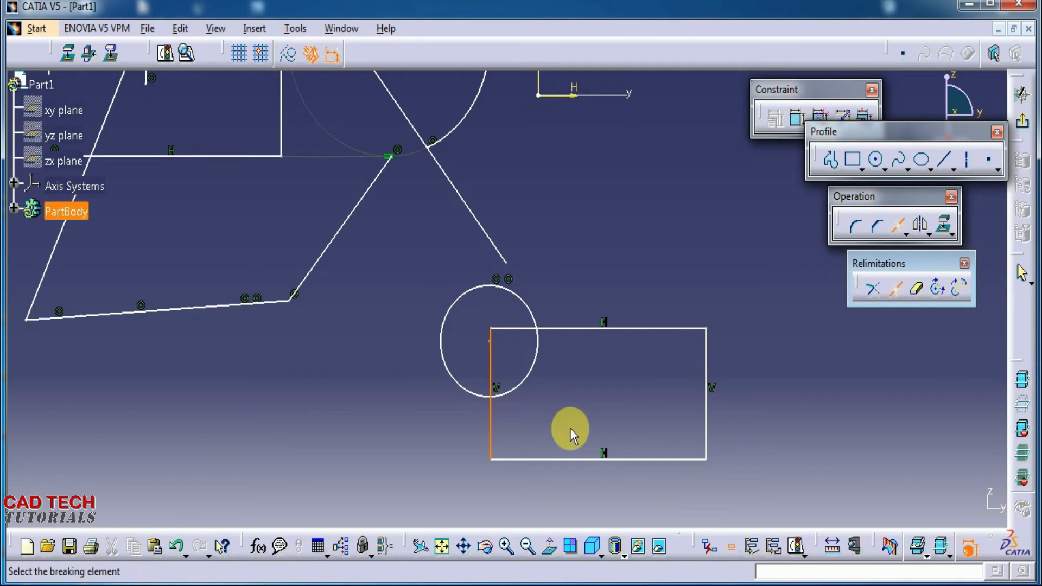
ctrl+middle_drag(500, 487, 505, 393)
mouse_move(553, 455)
middle_down()
mouse_move(623, 449)
mouse_move(635, 344)
middle_up()
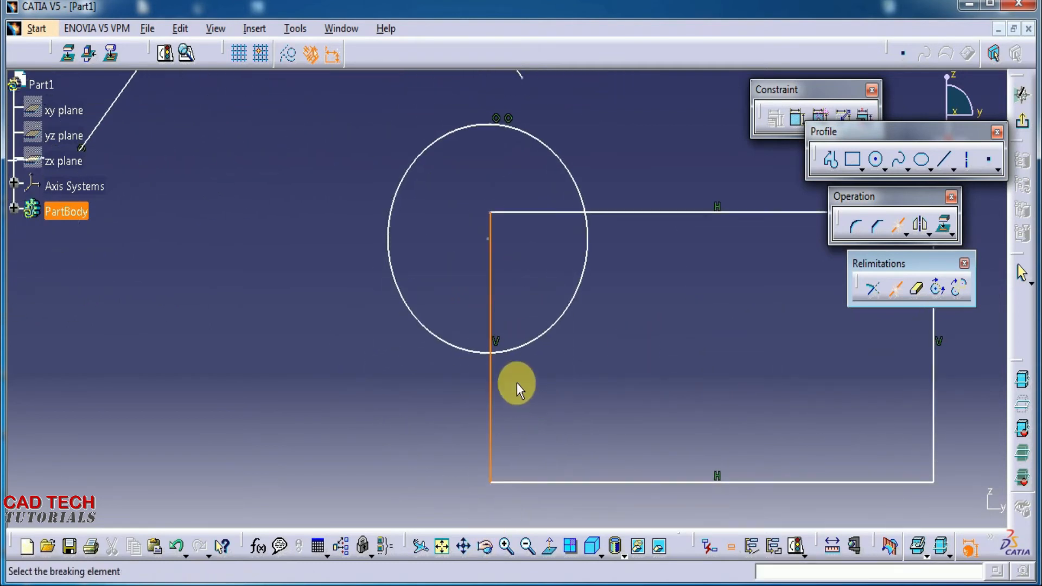
click(491, 352)
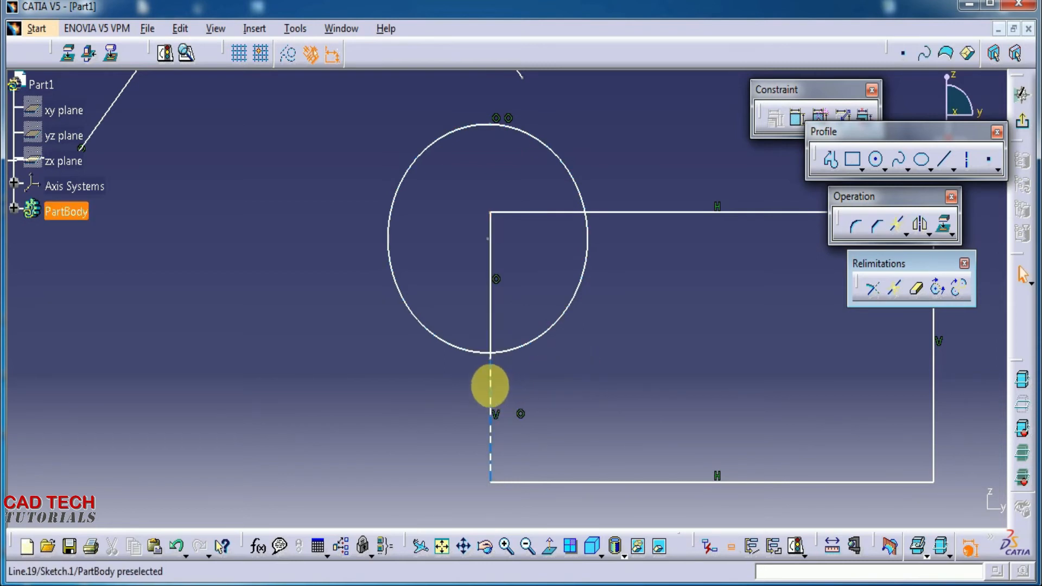
- Select the two pieces of the broken left side in turn and delete the upper piece inside the circle
click(491, 391)
click(491, 342)
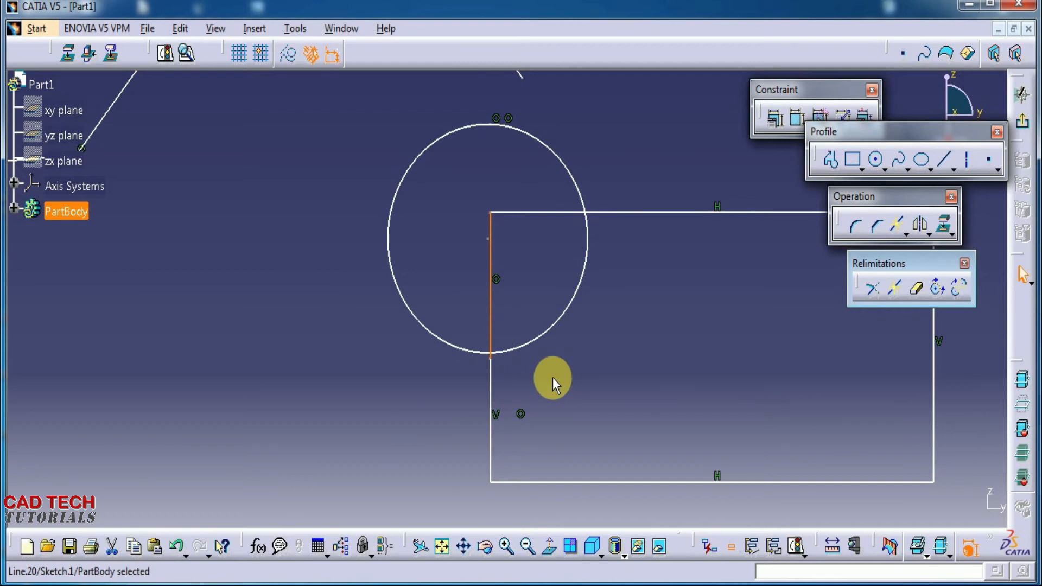
key(Delete)
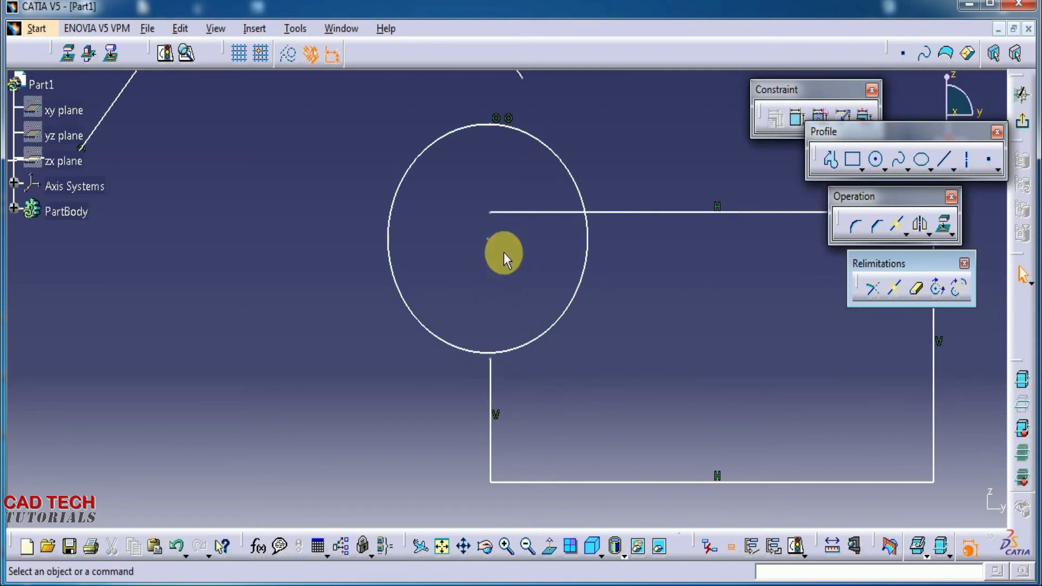
mouse_move(619, 376)
middle_down()
mouse_move(507, 389)
mouse_move(564, 345)
mouse_move(565, 396)
mouse_move(590, 422)
middle_up()
mouse_move(763, 317)
middle_down()
mouse_move(760, 351)
mouse_move(733, 288)
mouse_move(714, 328)
mouse_move(689, 267)
mouse_move(684, 328)
middle_up()
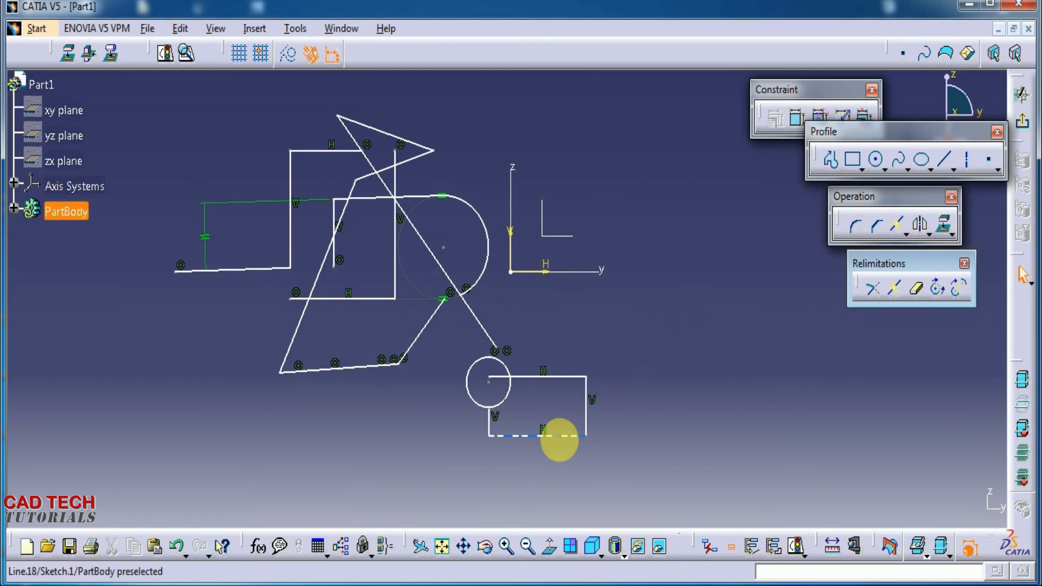
mouse_move(547, 471)
middle_down()
mouse_move(557, 477)
mouse_move(631, 445)
middle_up()
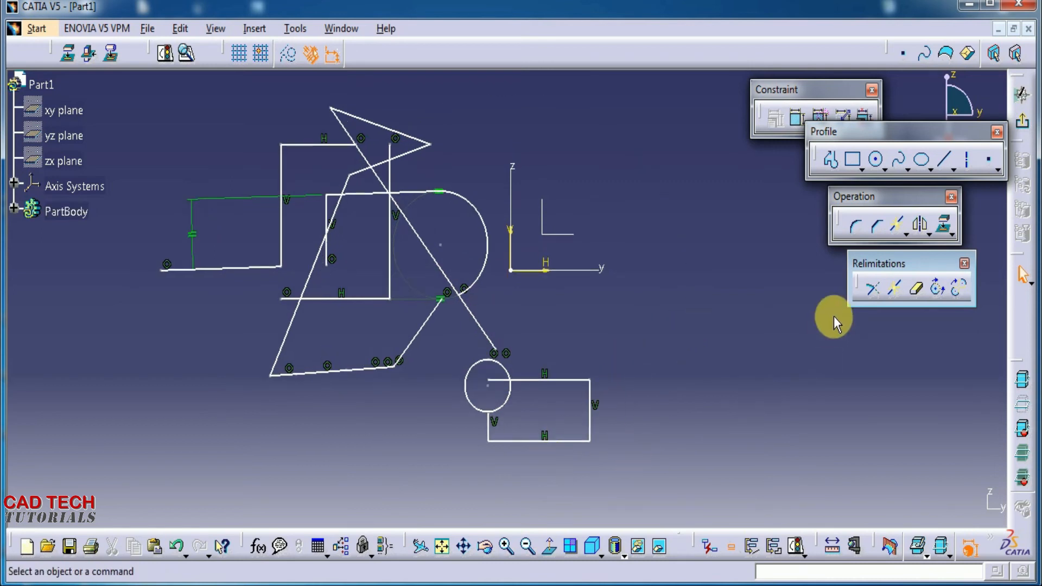